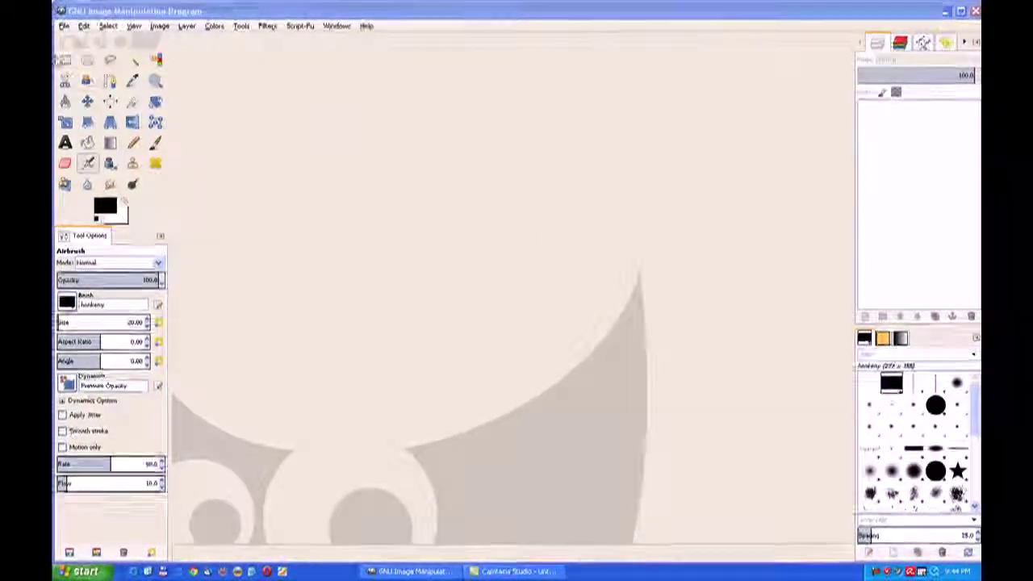
# Create a new 200×200 pixel image with Fill with set to Transparency
pyautogui.click(64, 26)
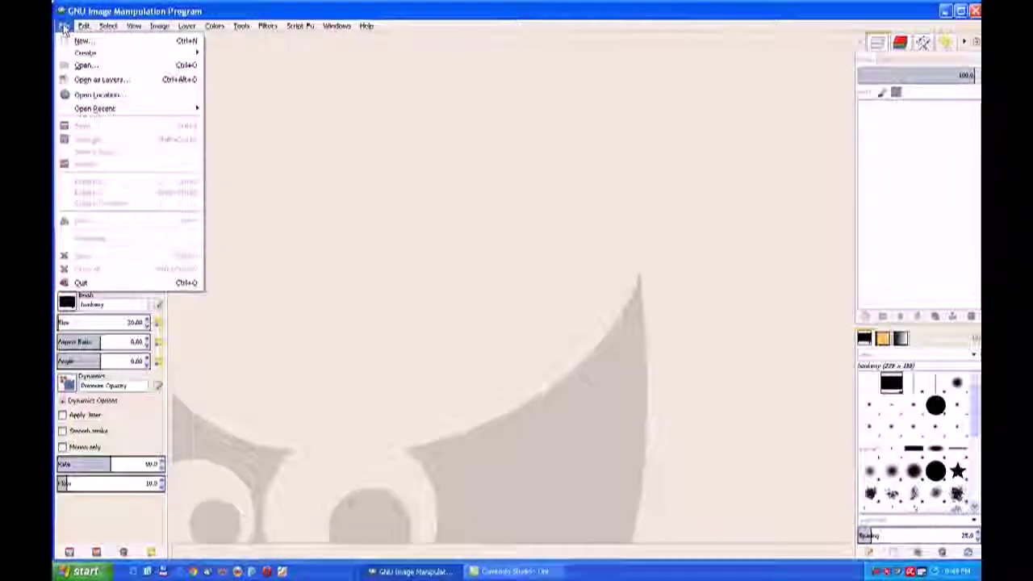
pyautogui.click(80, 40)
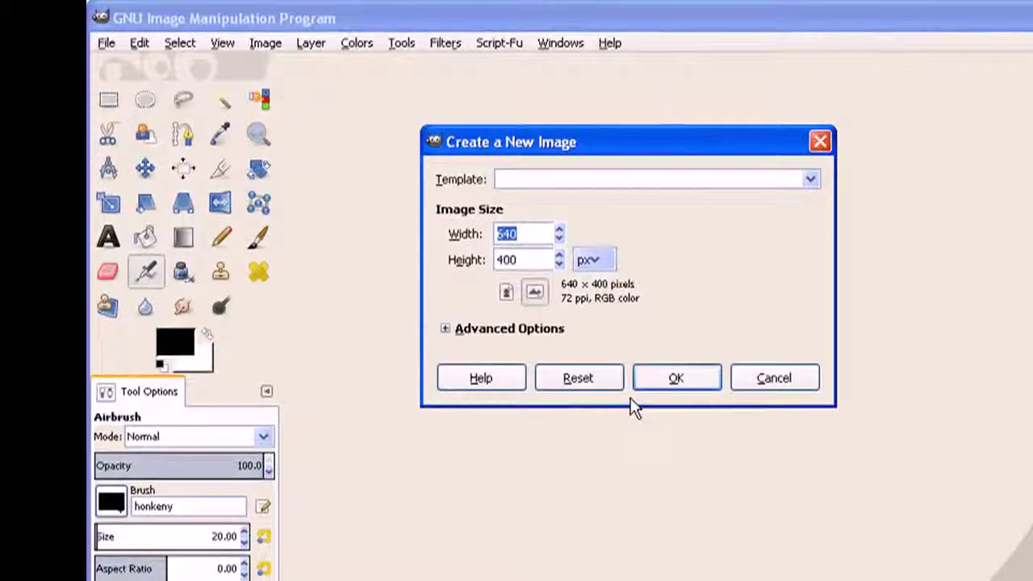
pyautogui.write('200')
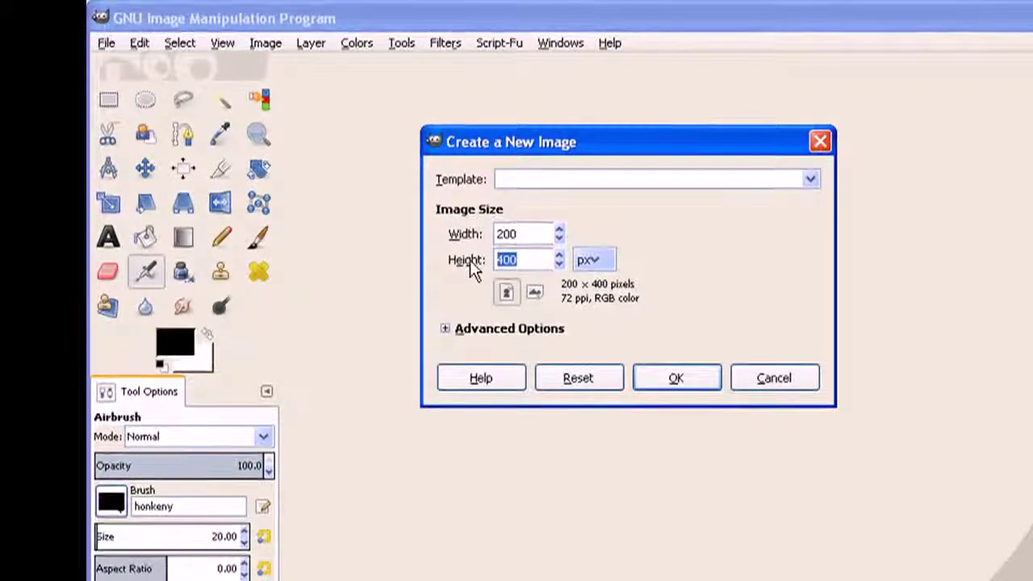
pyautogui.write('200')
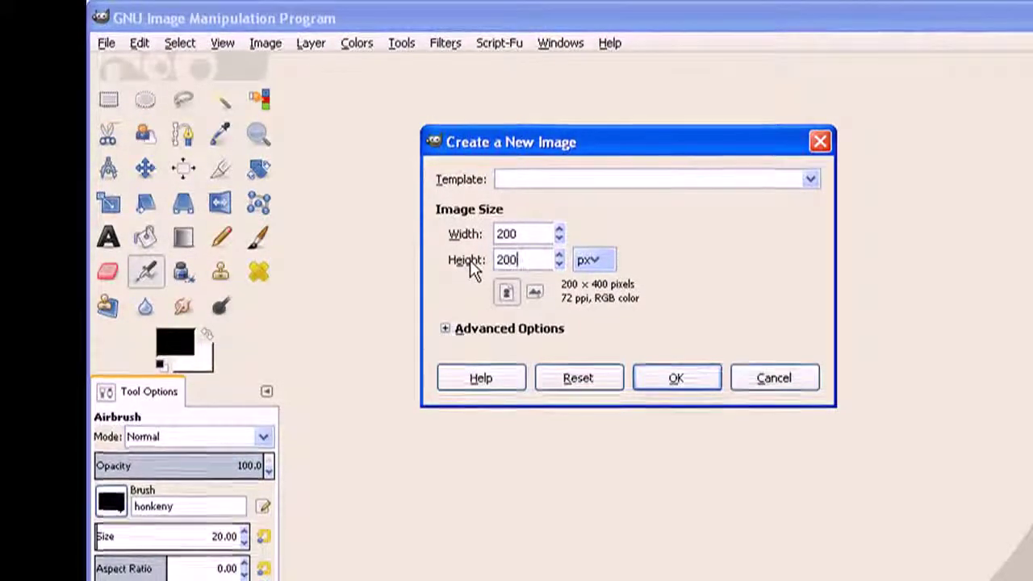
pyautogui.click(448, 330)
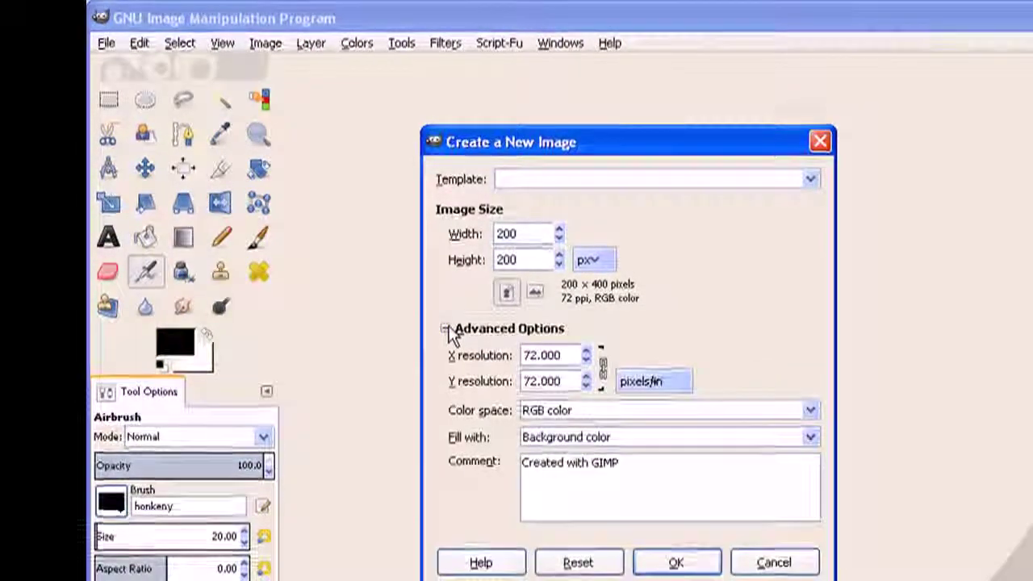
pyautogui.click(811, 437)
pyautogui.click(682, 531)
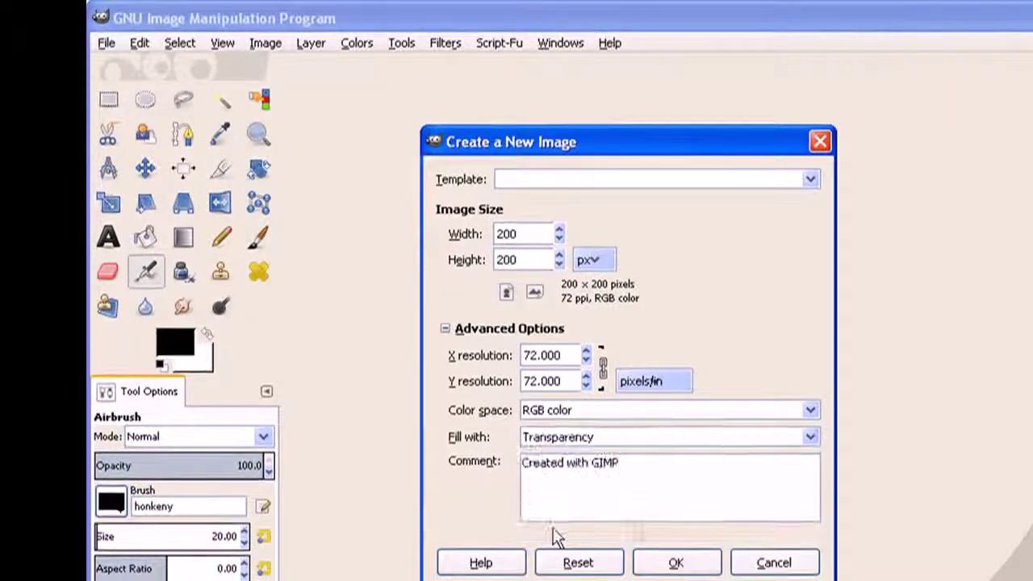
pyautogui.click(682, 562)
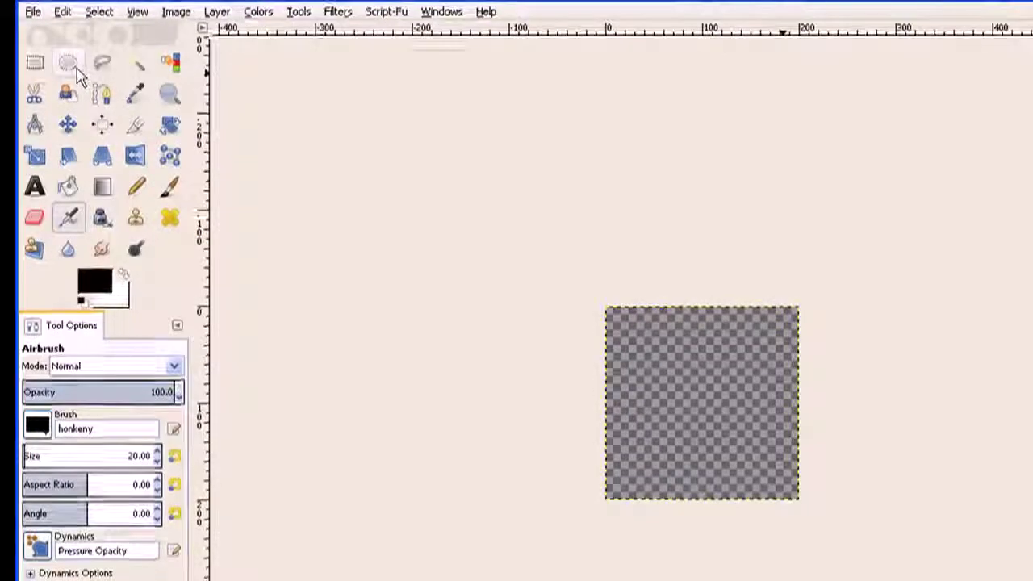
# Draw a large ellipse selection across the canvas and bucket-fill it black
pyautogui.click(70, 65)
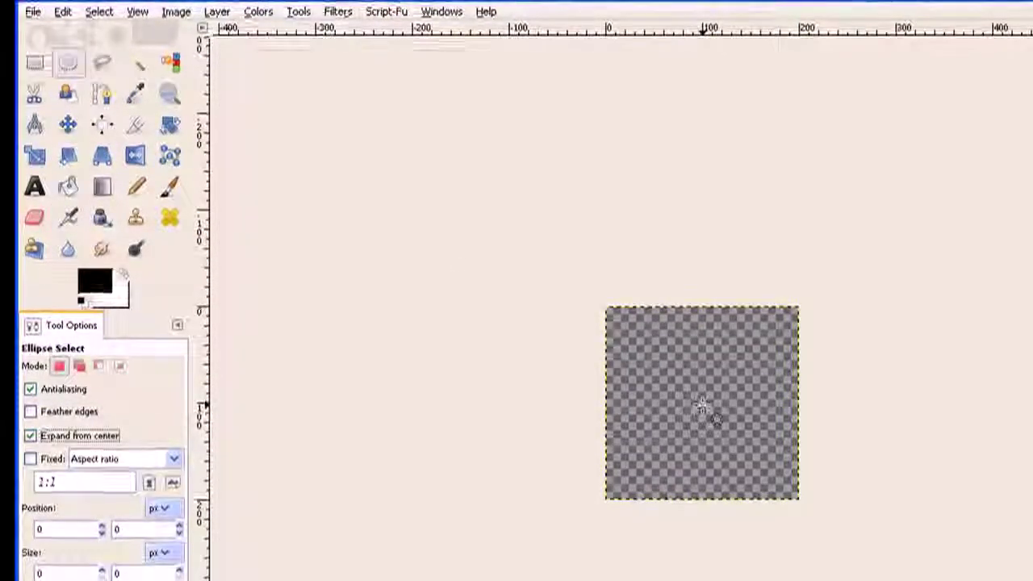
pyautogui.moveTo(702, 406); pyautogui.dragTo(616, 324)
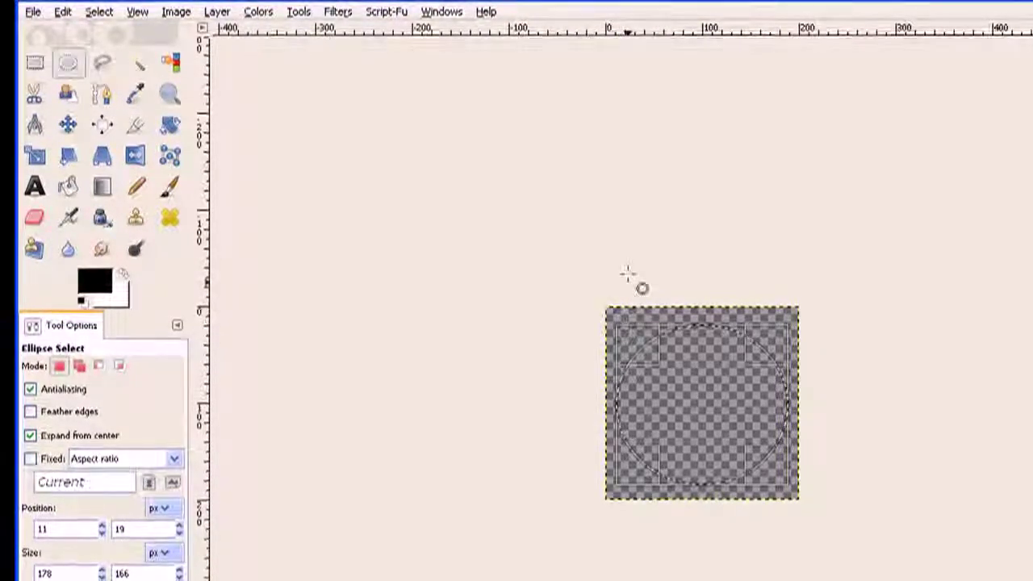
pyautogui.click(67, 187)
pyautogui.click(743, 395)
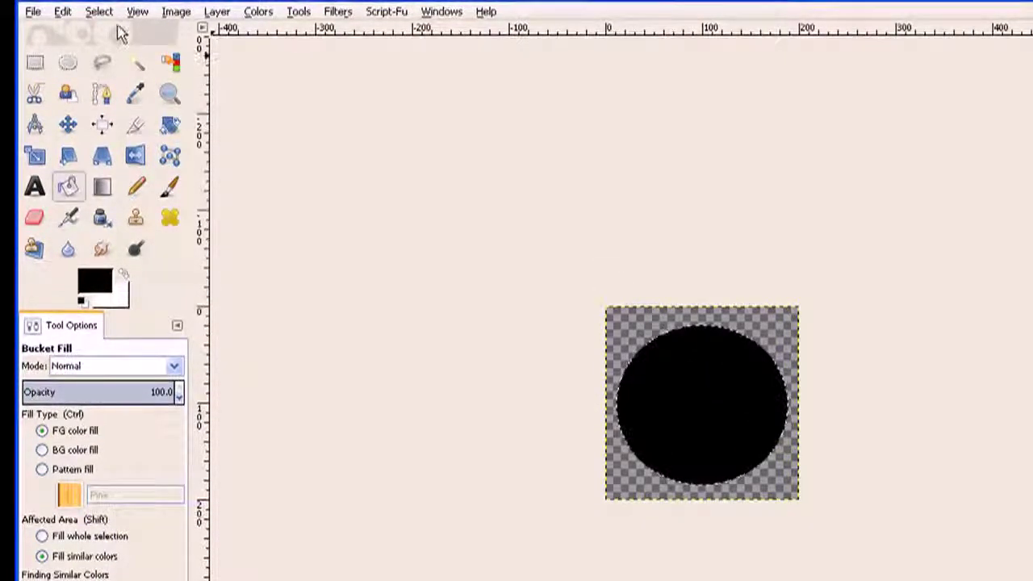
# Select a smaller centred inner ellipse, delete it to leave a ring, then deselect
pyautogui.click(68, 64)
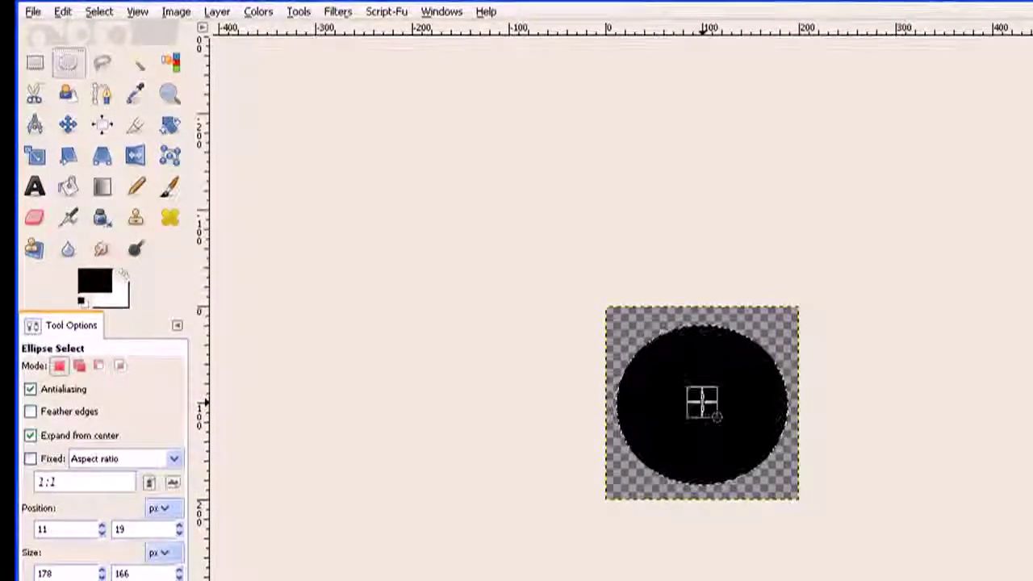
pyautogui.moveTo(704, 396); pyautogui.dragTo(637, 343)
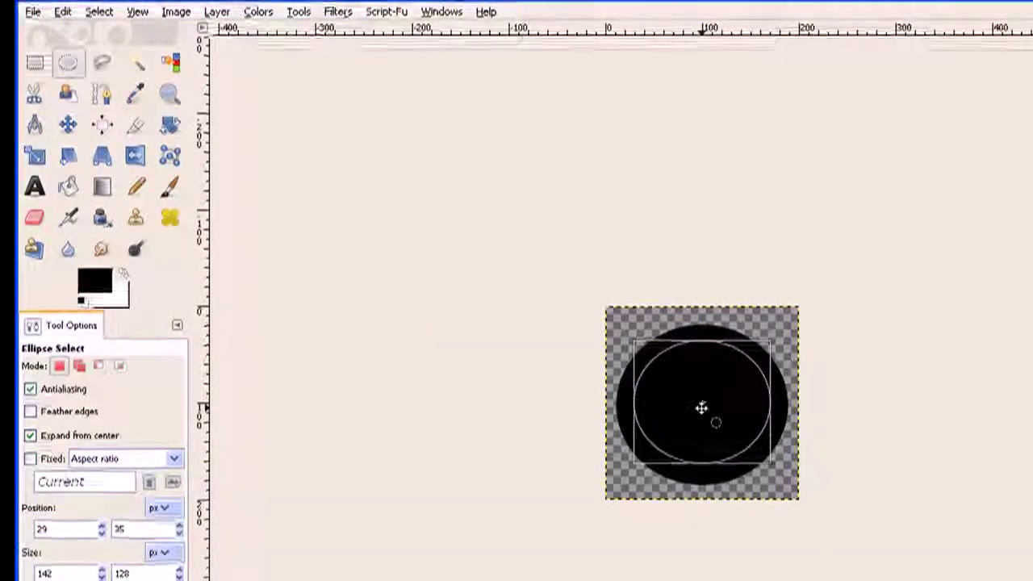
pyautogui.moveTo(701, 408); pyautogui.dragTo(698, 407)
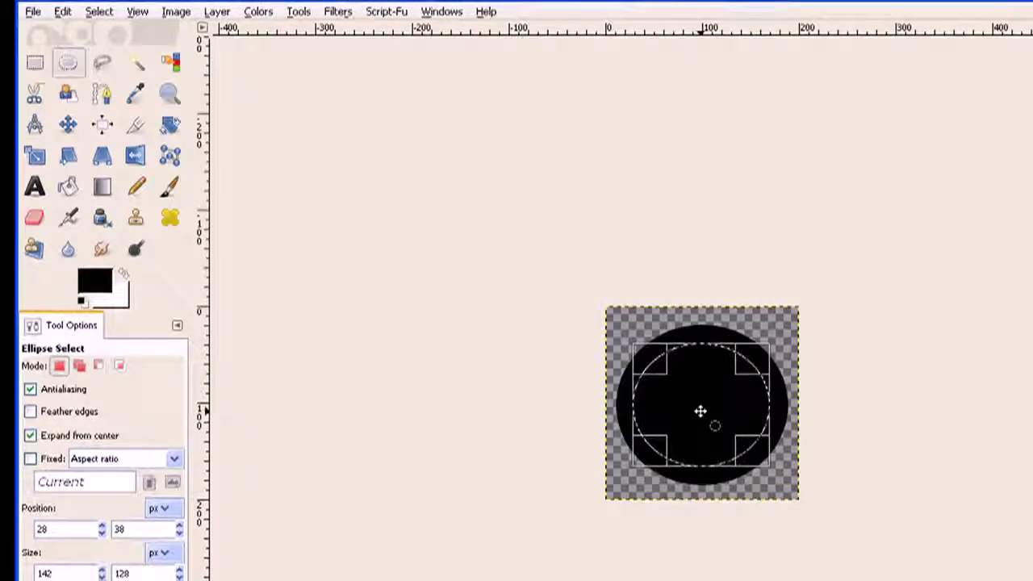
pyautogui.press('Delete')
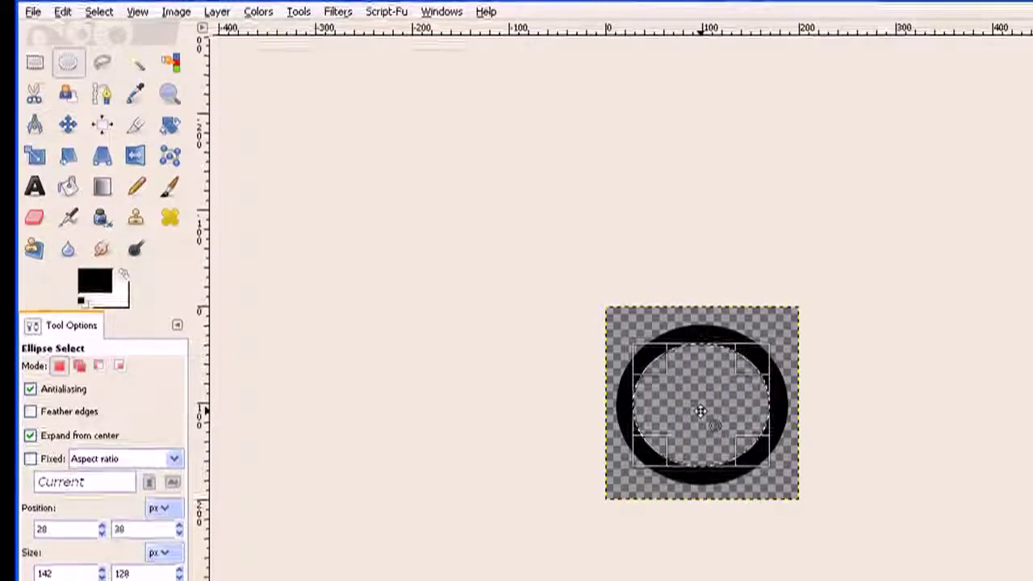
pyautogui.click(90, 13)
pyautogui.click(113, 58)
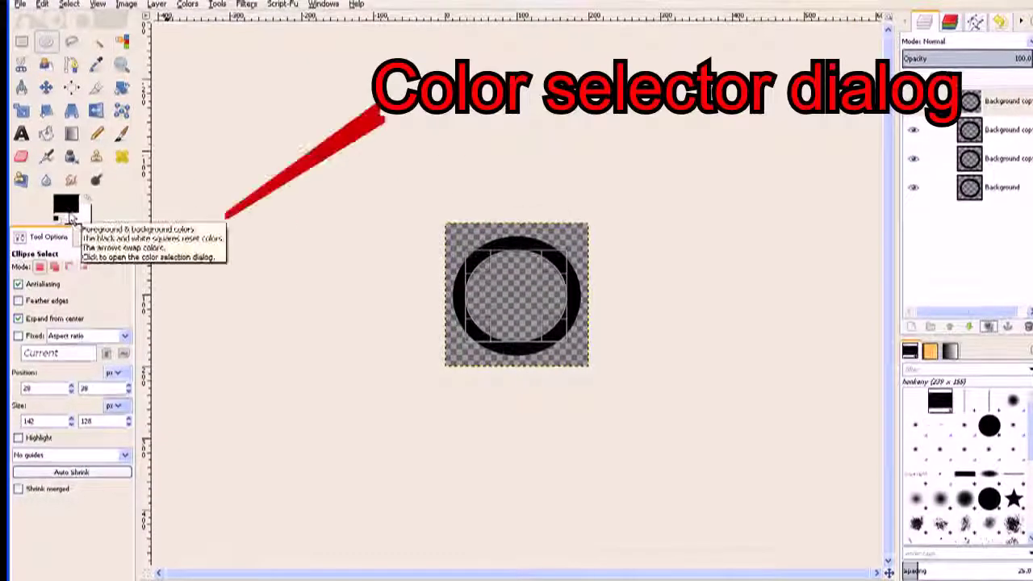
# Set the foreground colour to magenta and clear the leftover selection
pyautogui.click(66, 205)
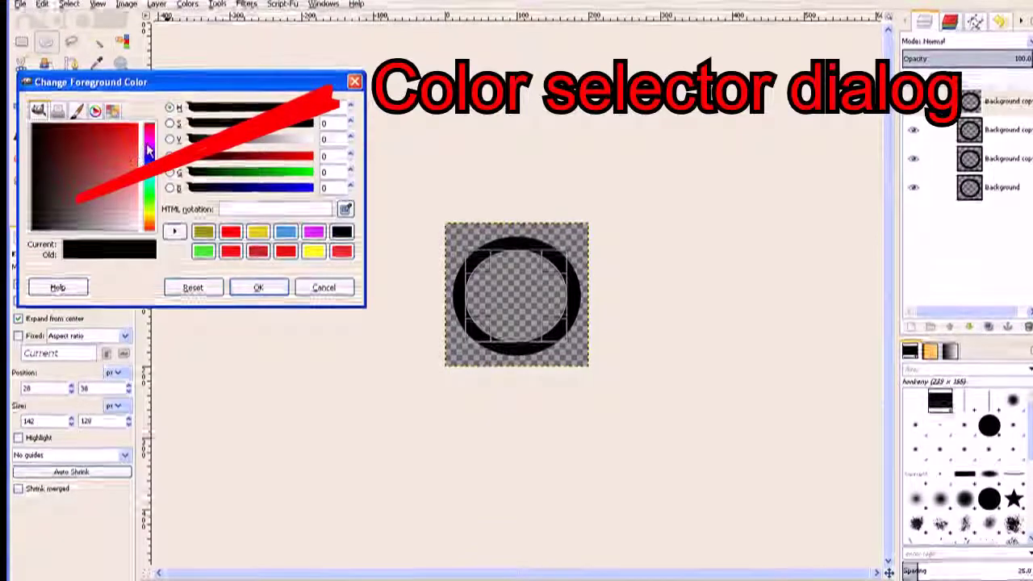
pyautogui.click(315, 234)
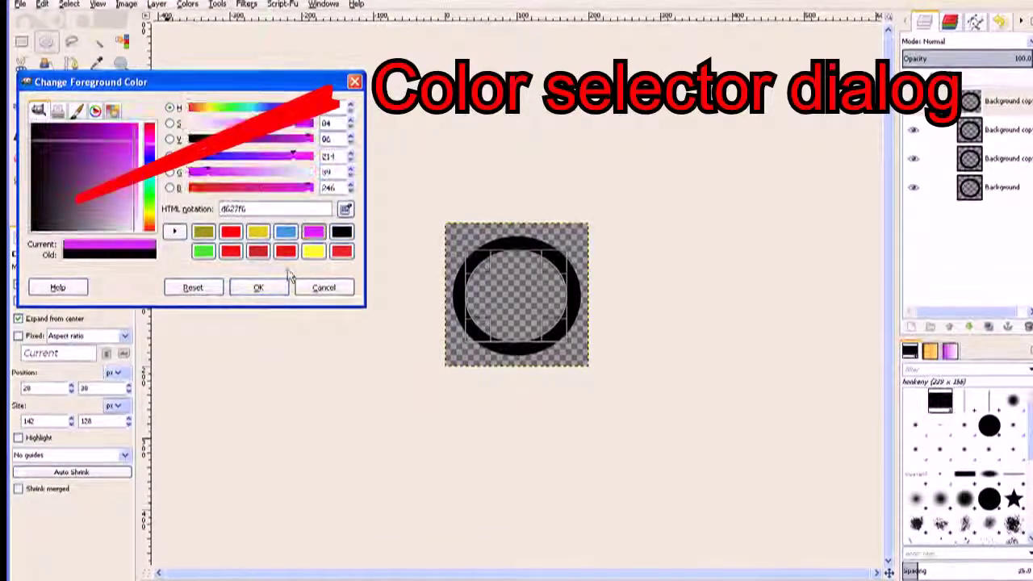
pyautogui.click(259, 287)
pyautogui.hotkey('ctrl', 'shift', 'a')
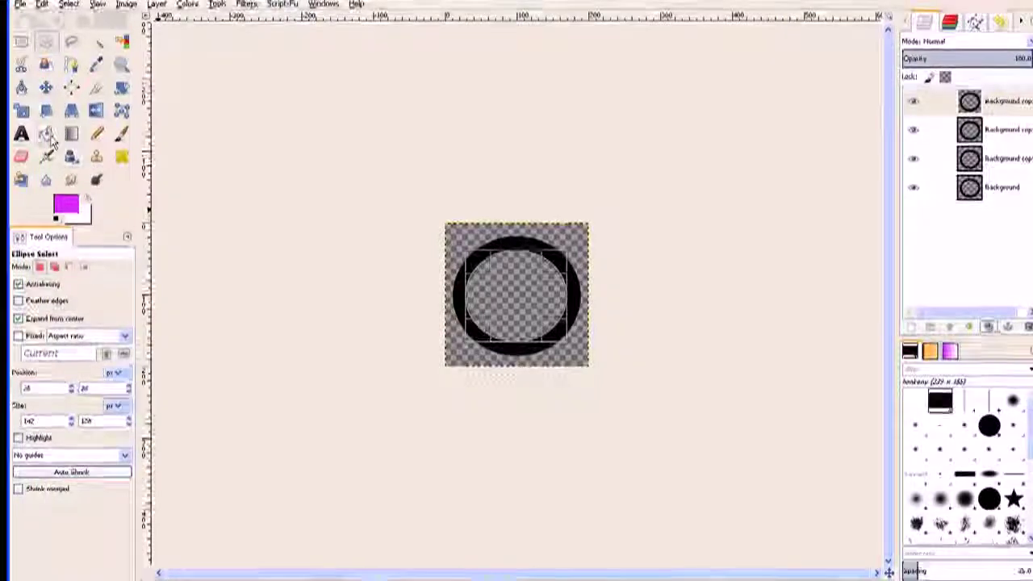
# Fill the top layer's ring with magenta and switch the foreground colour to red
pyautogui.click(46, 133)
pyautogui.click(488, 251)
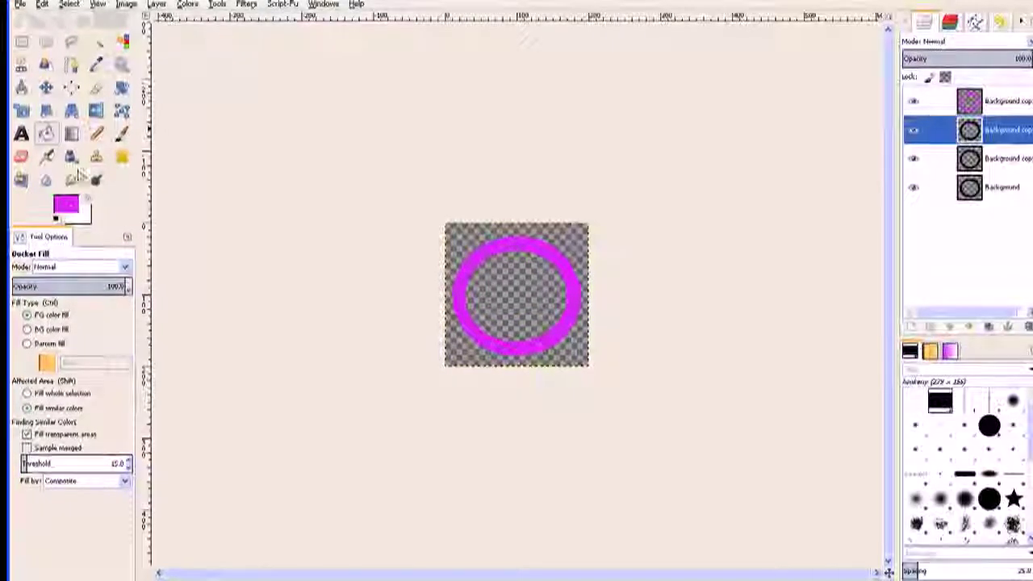
pyautogui.click(69, 201)
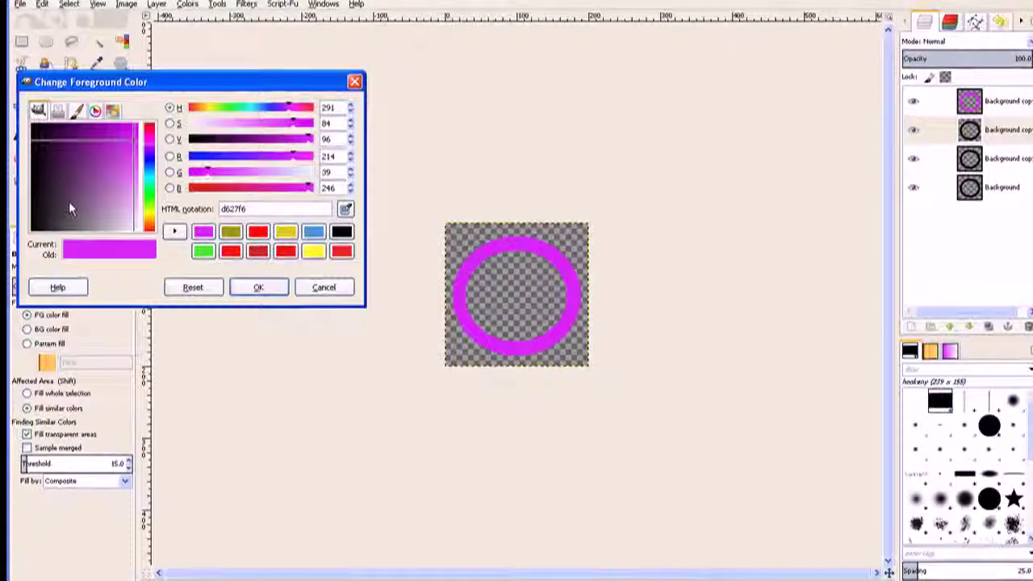
pyautogui.click(258, 231)
pyautogui.click(259, 287)
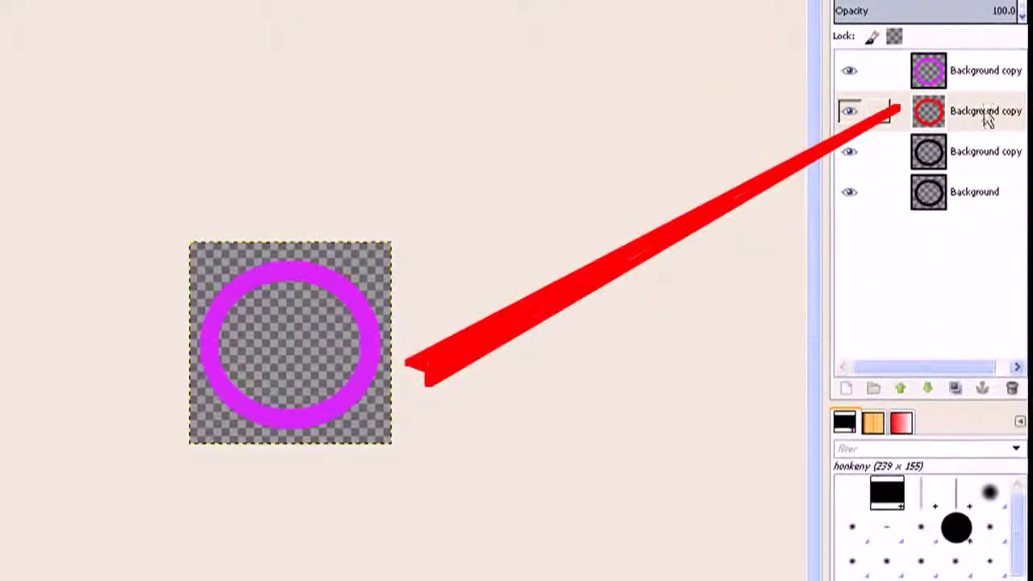
# Make the third ring layer active and fill its ring with green
pyautogui.click(955, 153)
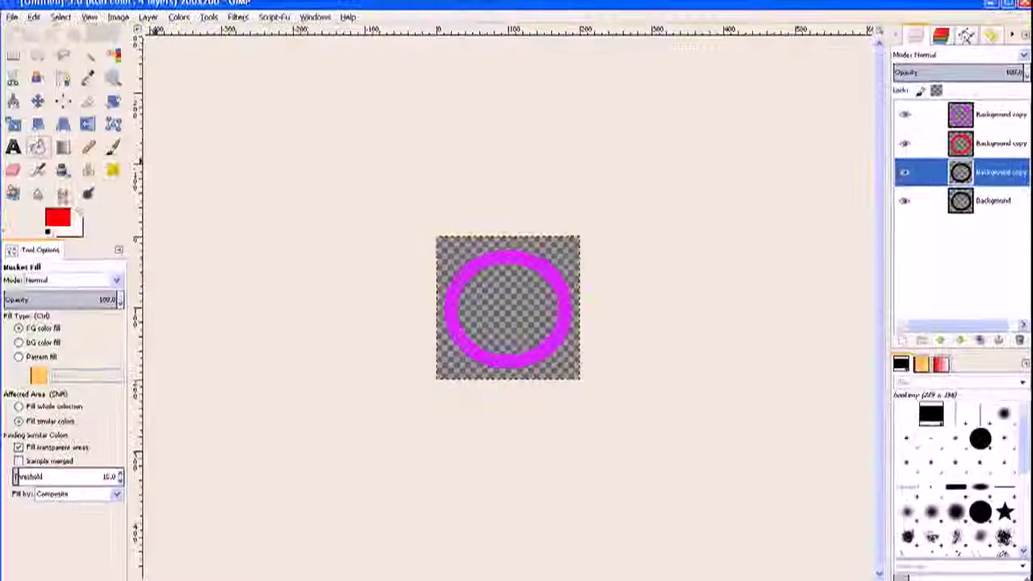
pyautogui.click(54, 218)
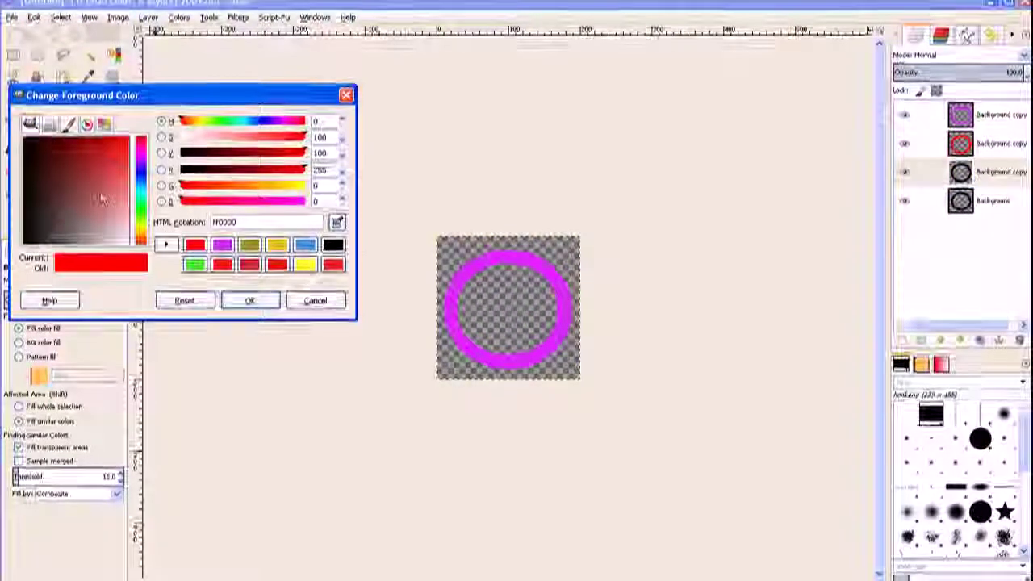
pyautogui.click(195, 266)
pyautogui.click(252, 310)
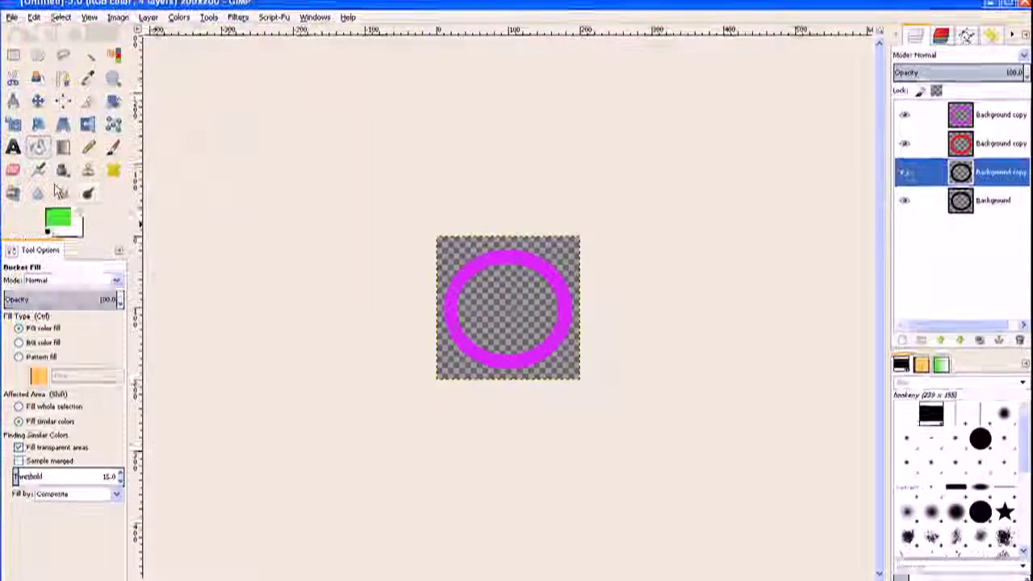
pyautogui.click(469, 268)
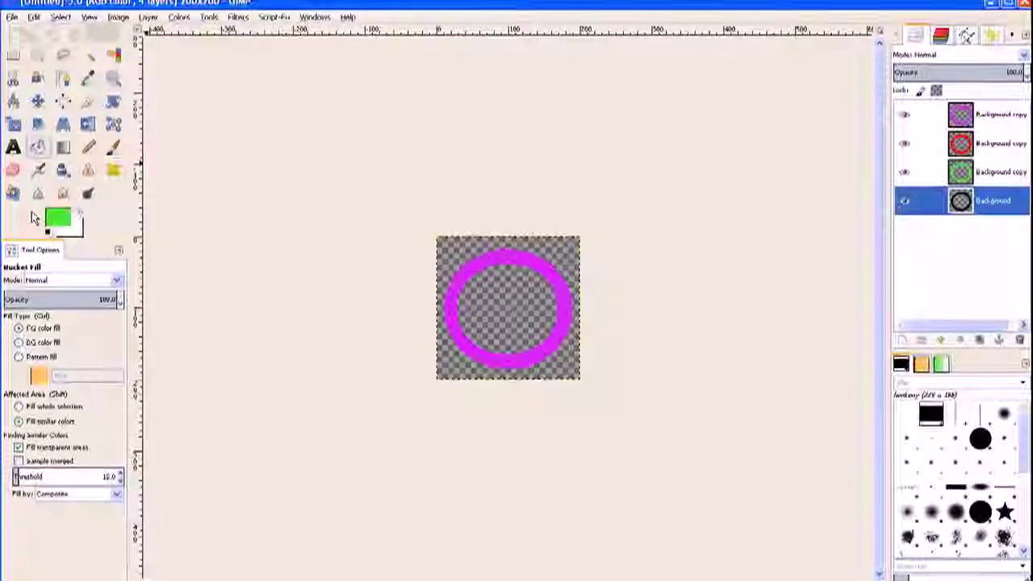
# Fill the bottom layer's ring with blue
pyautogui.click(57, 224)
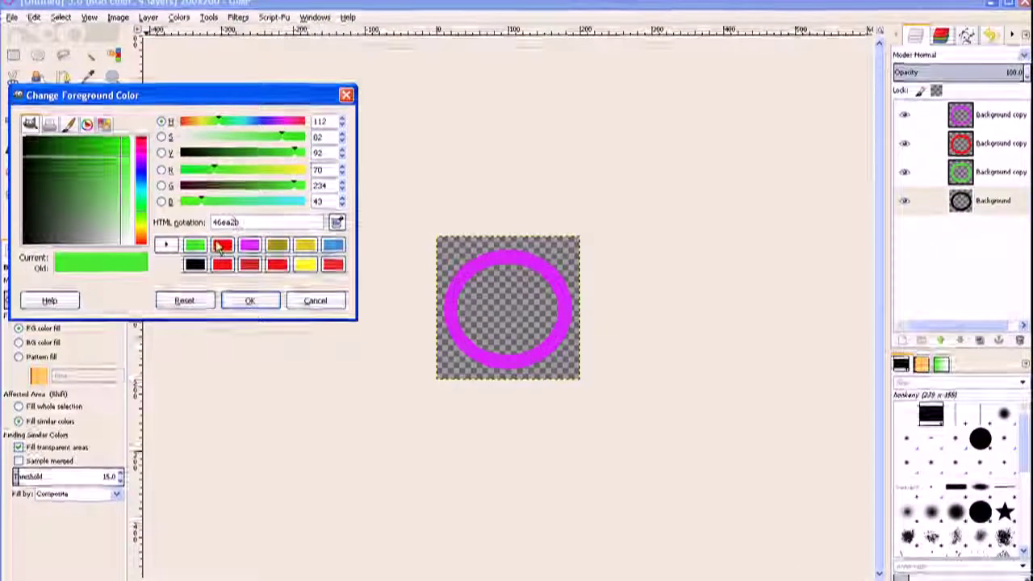
pyautogui.click(337, 248)
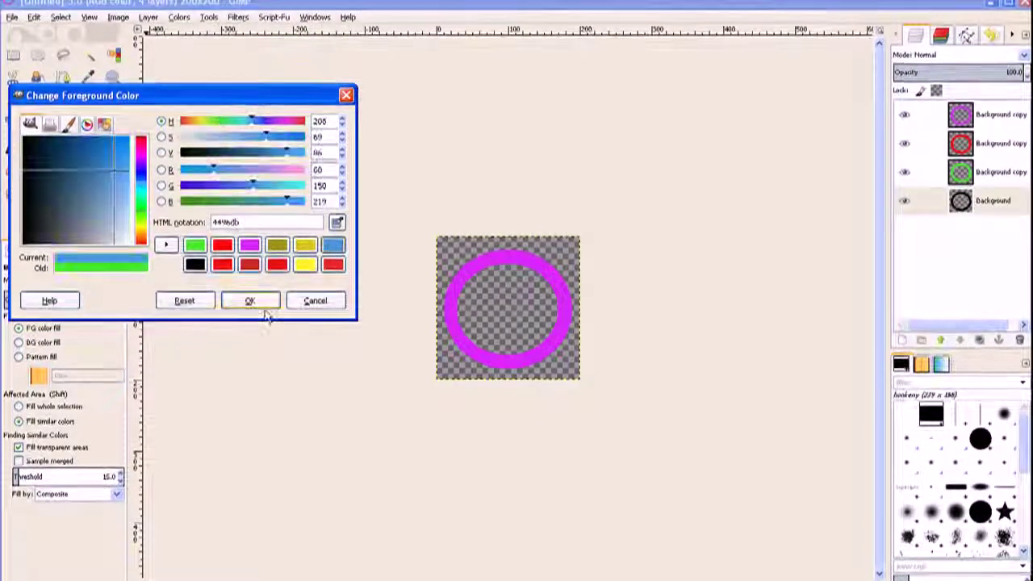
pyautogui.click(250, 301)
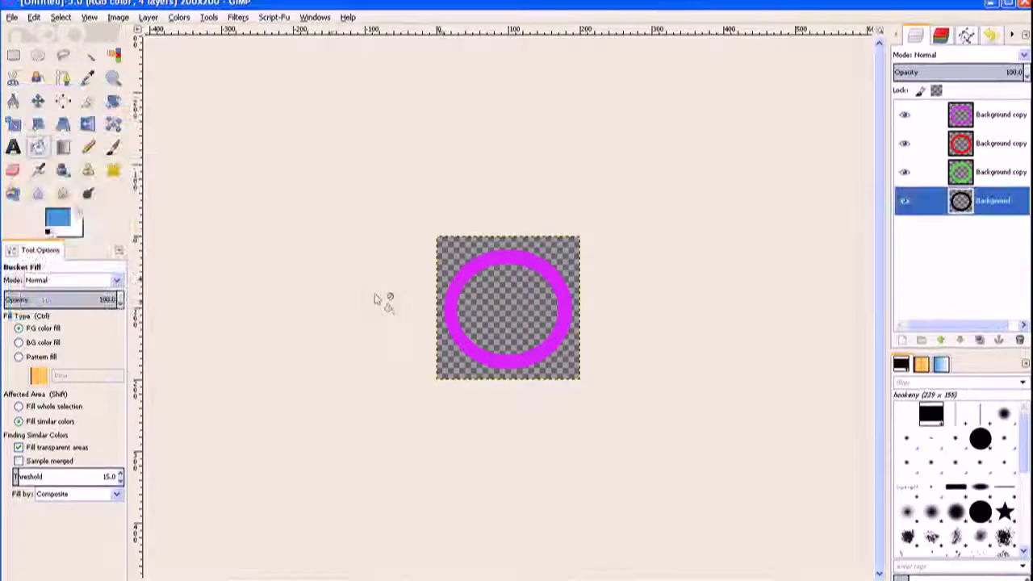
pyautogui.click(468, 276)
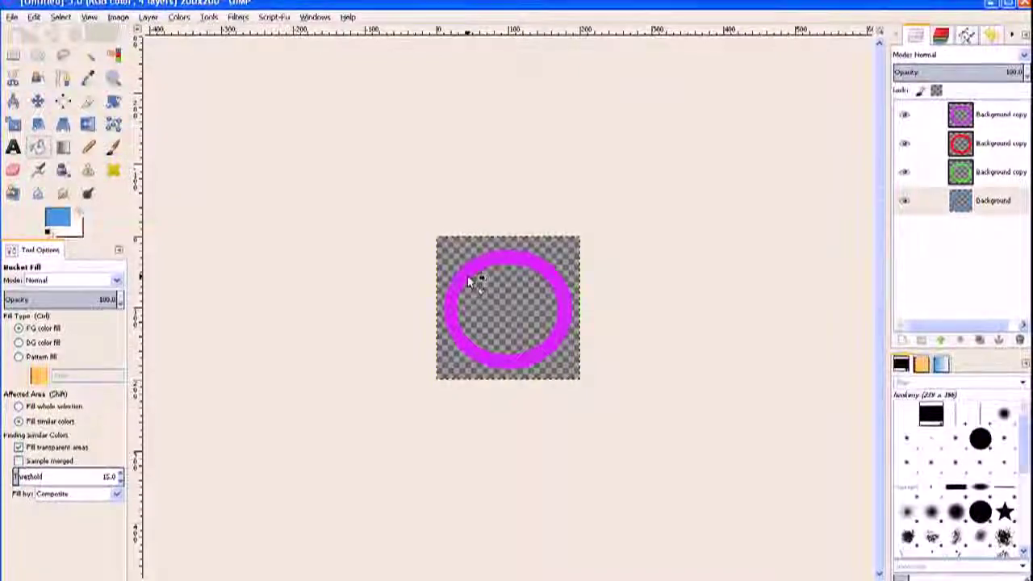
# Start an export and browse to the .gimp-2.8/brushes folder as the save location
pyautogui.click(13, 20)
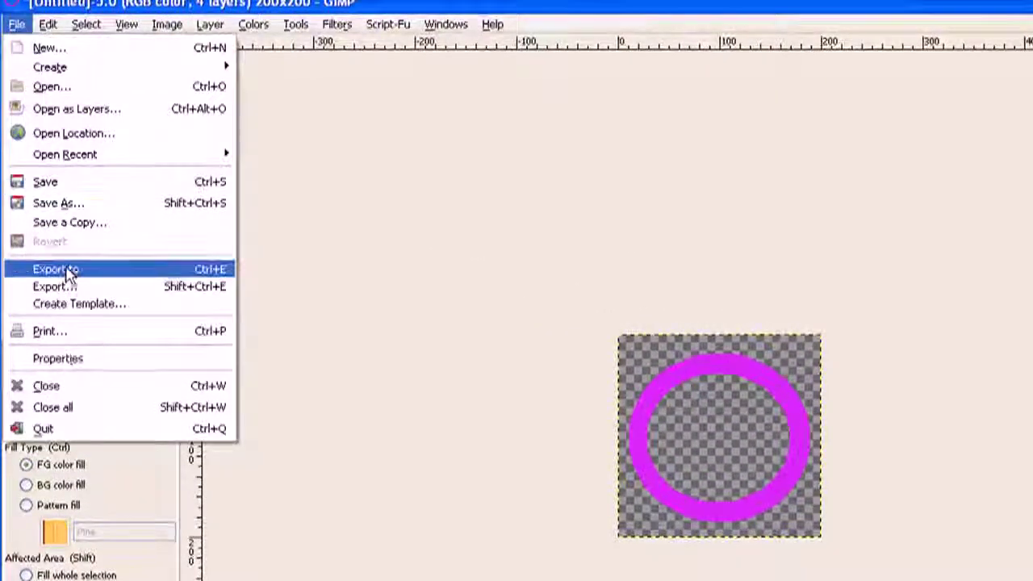
pyautogui.click(68, 297)
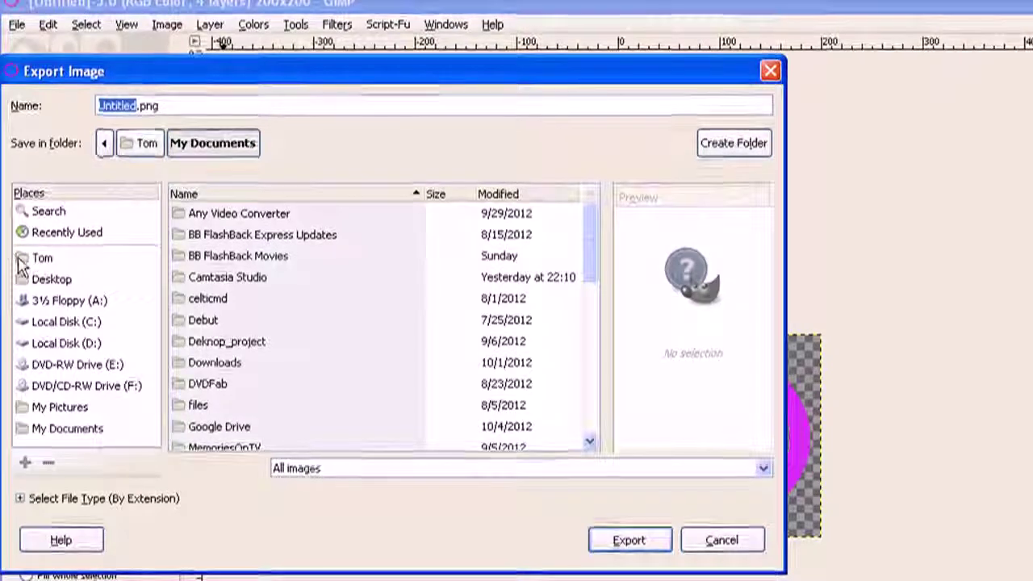
pyautogui.click(21, 266)
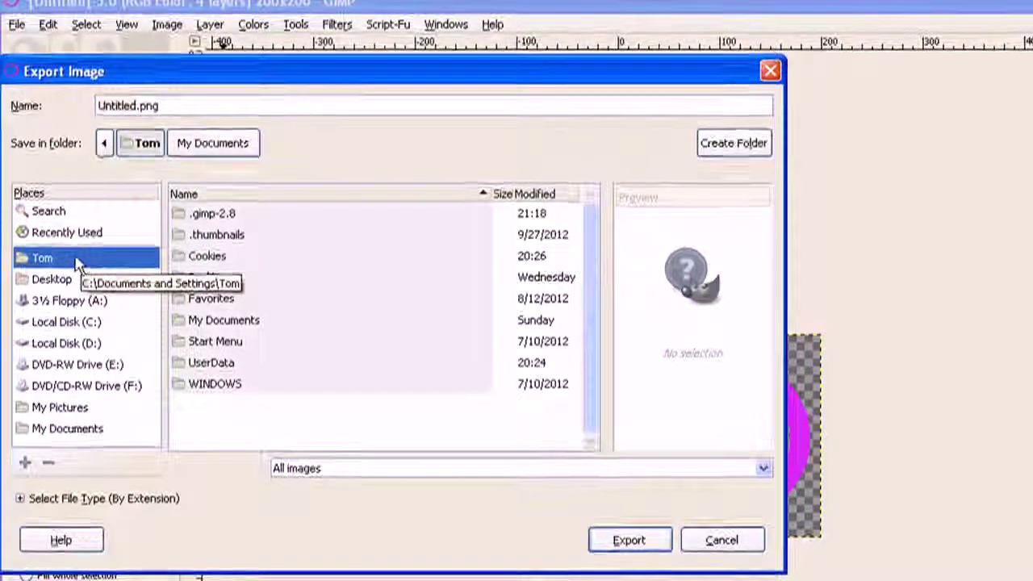
pyautogui.click(191, 214)
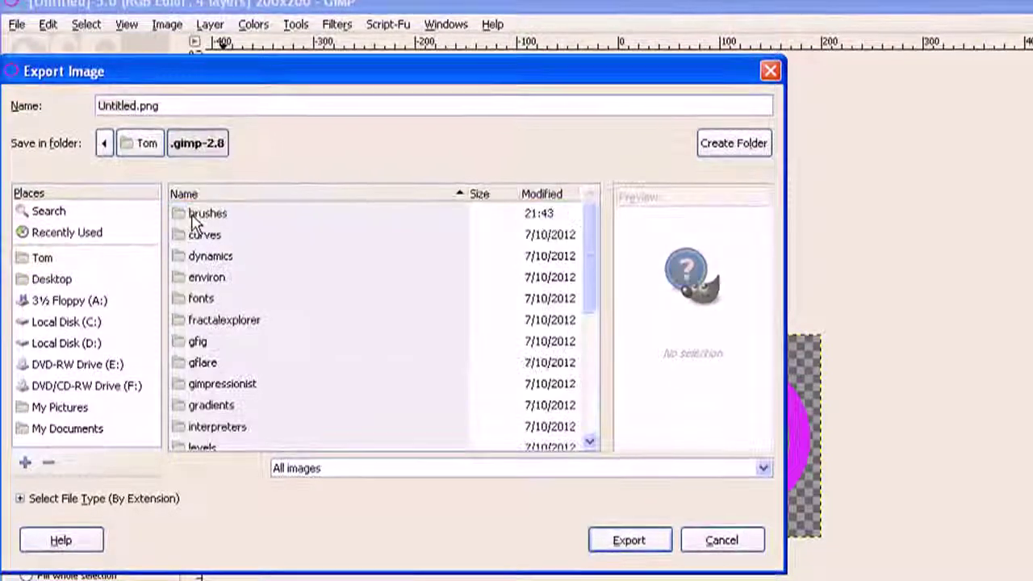
pyautogui.doubleClick(198, 213)
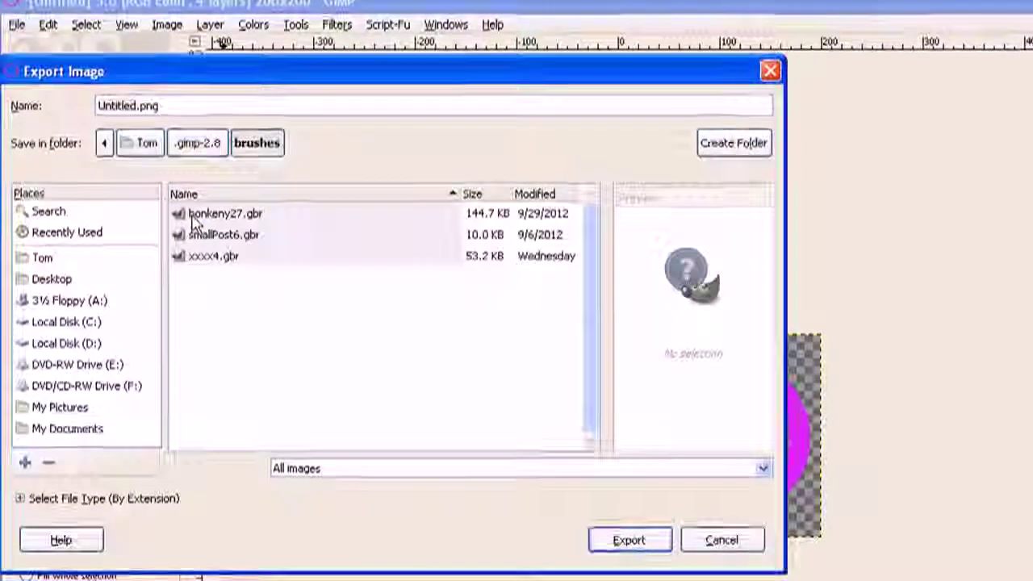
# Choose the GIMP brush (animated) file type, name the file pipe.gih, and export
pyautogui.click(20, 498)
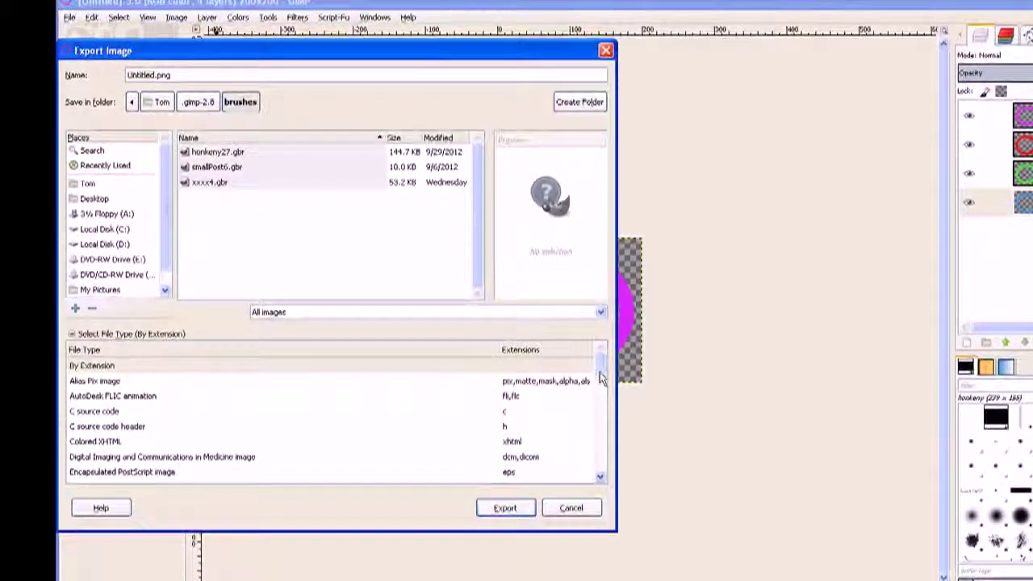
pyautogui.scroll(-3, 605, 408)
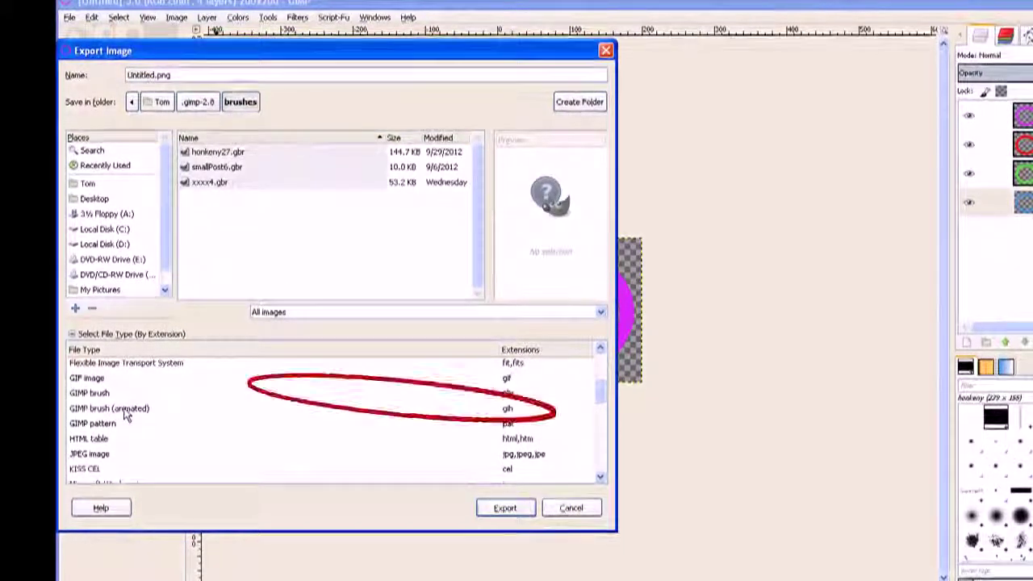
pyautogui.click(468, 410)
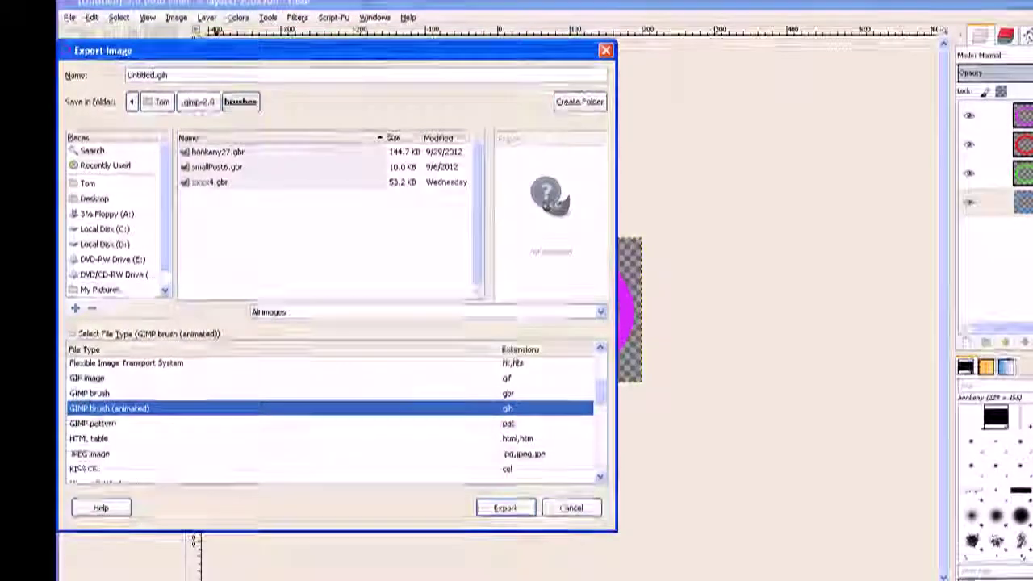
pyautogui.moveTo(152, 75); pyautogui.dragTo(113, 78)
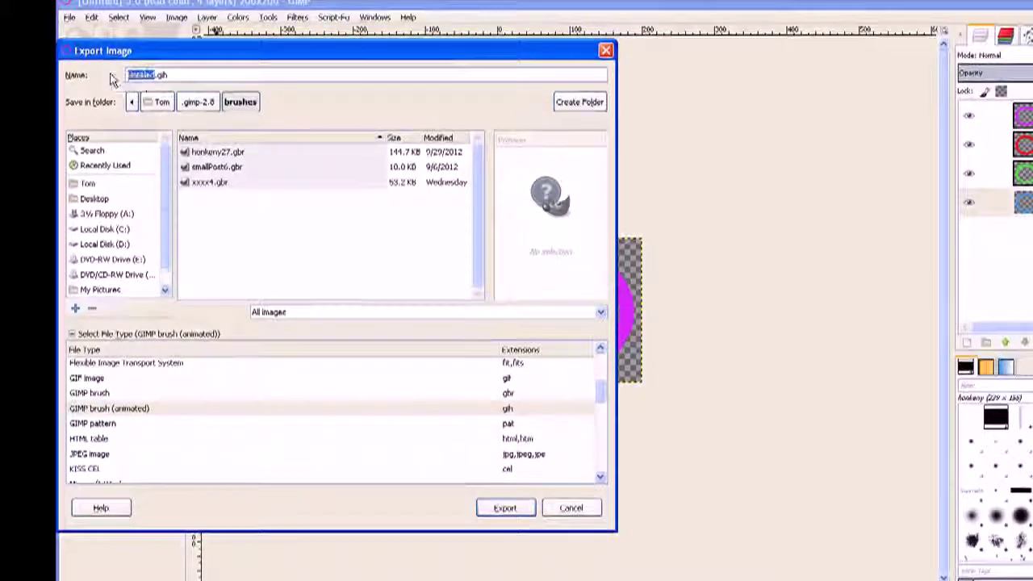
pyautogui.write('pip')
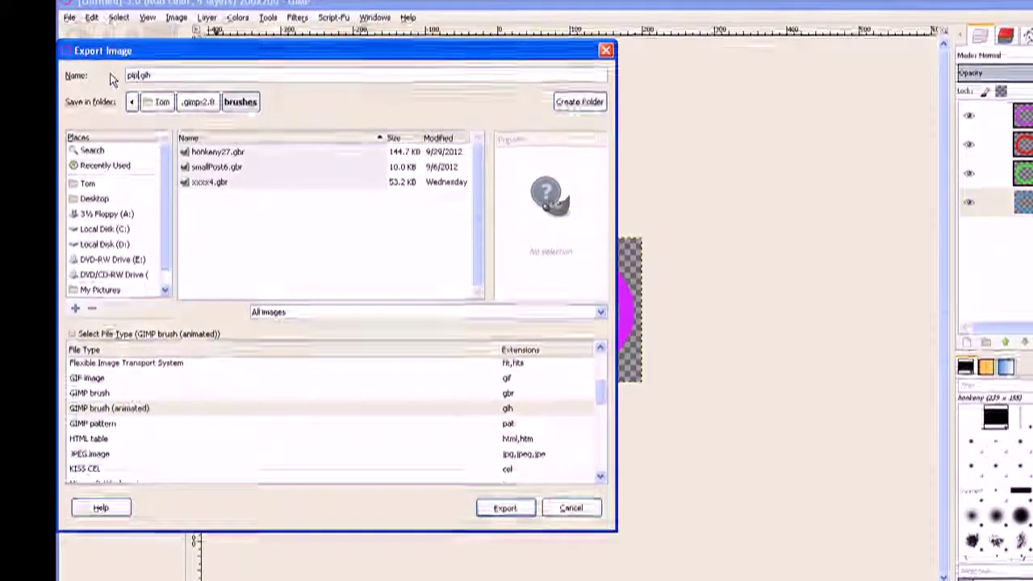
pyautogui.click(506, 508)
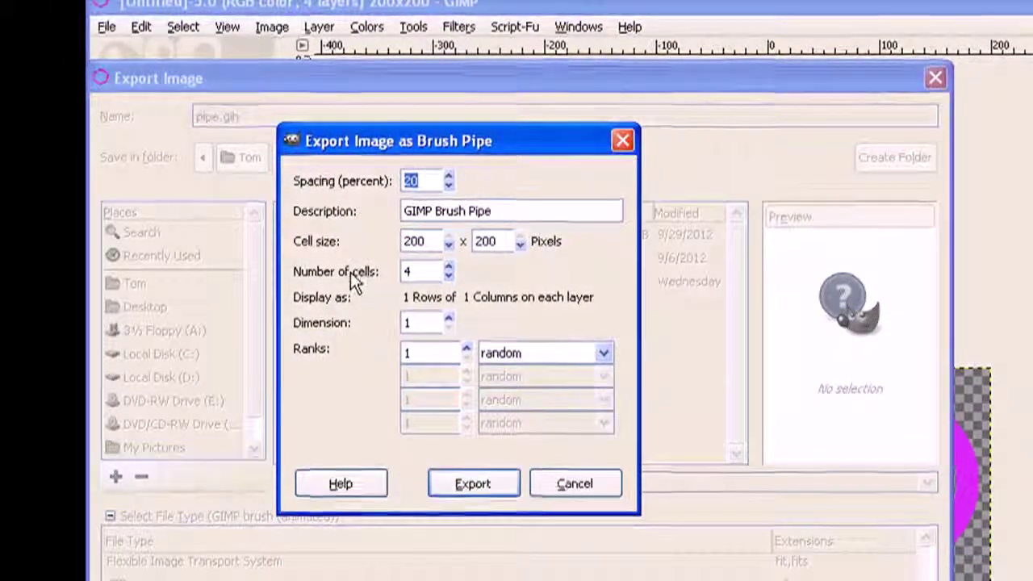
# Set the brush pipe to 4 ranks with incremental cell selection
pyautogui.click(467, 348)
pyautogui.click(467, 348)
pyautogui.click(467, 348)
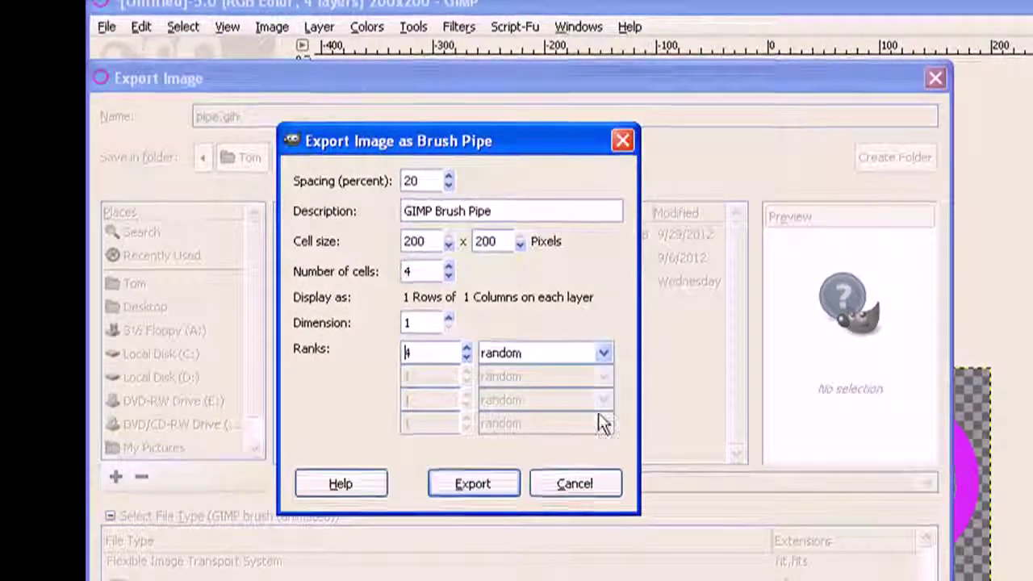
pyautogui.click(604, 355)
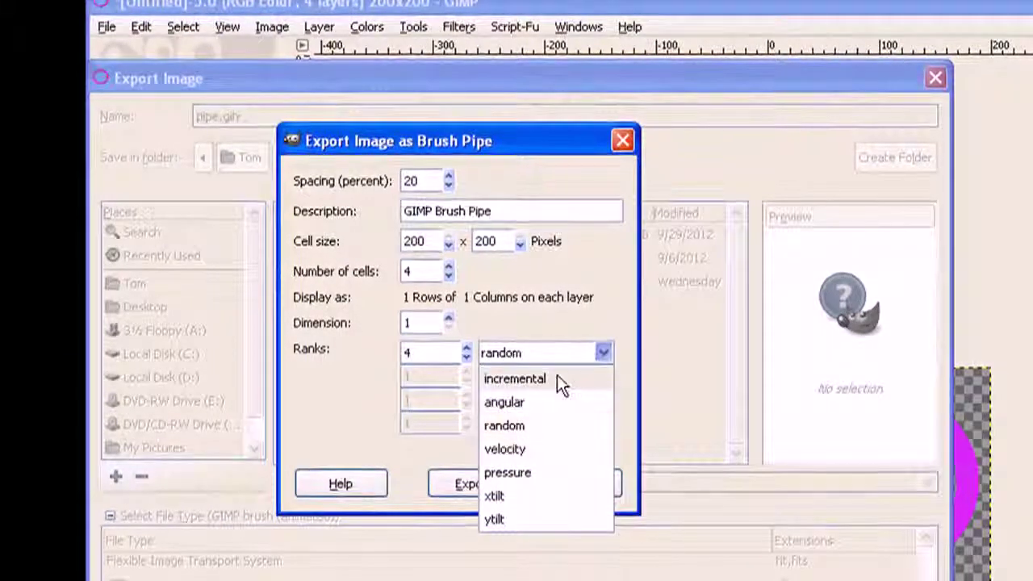
pyautogui.click(556, 375)
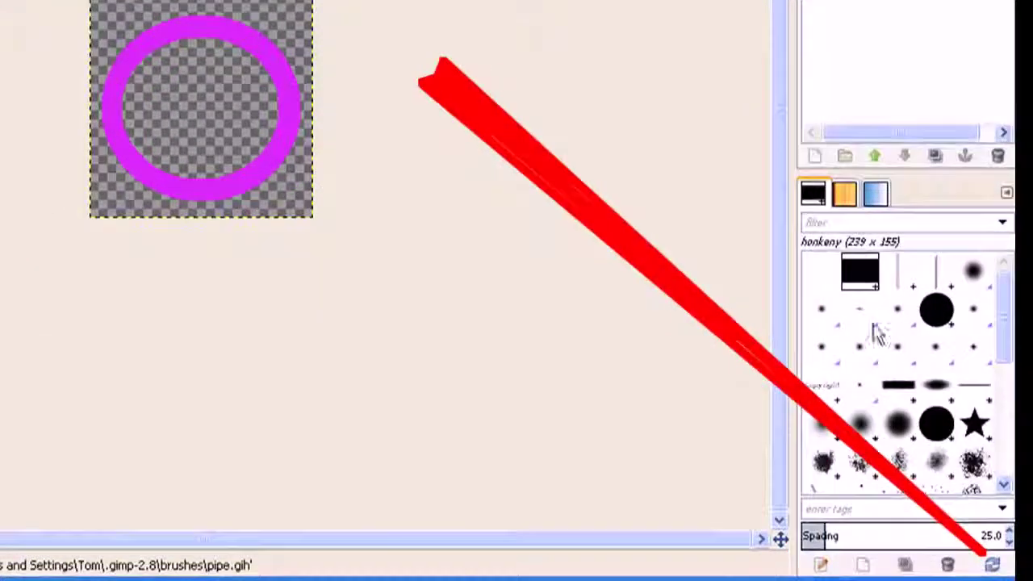
# Refresh brushes to load pipe.gih, discard the ring image, and create a 1600×1200 preset canvas
pyautogui.click(994, 567)
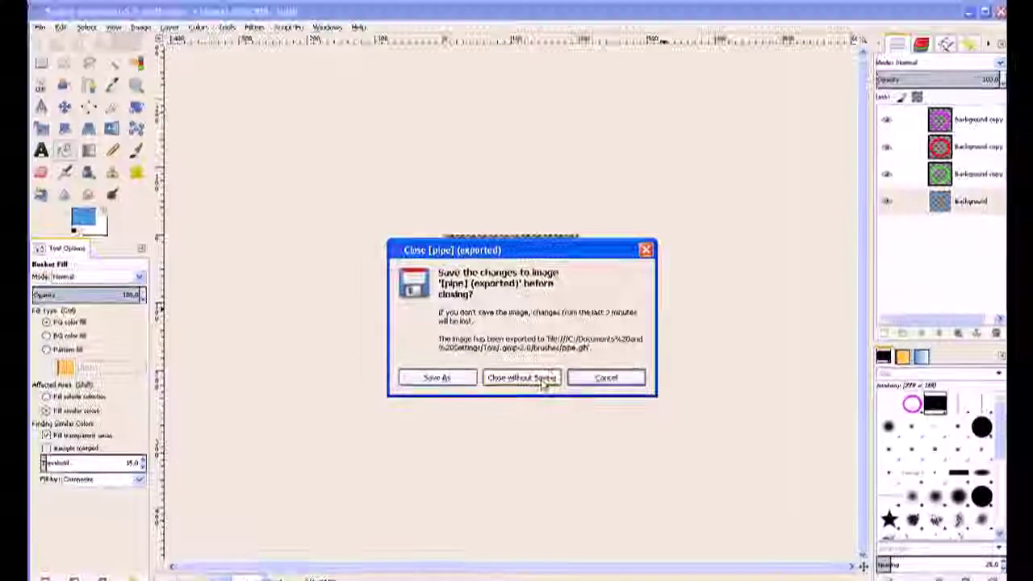
pyautogui.click(455, 345)
pyautogui.click(40, 28)
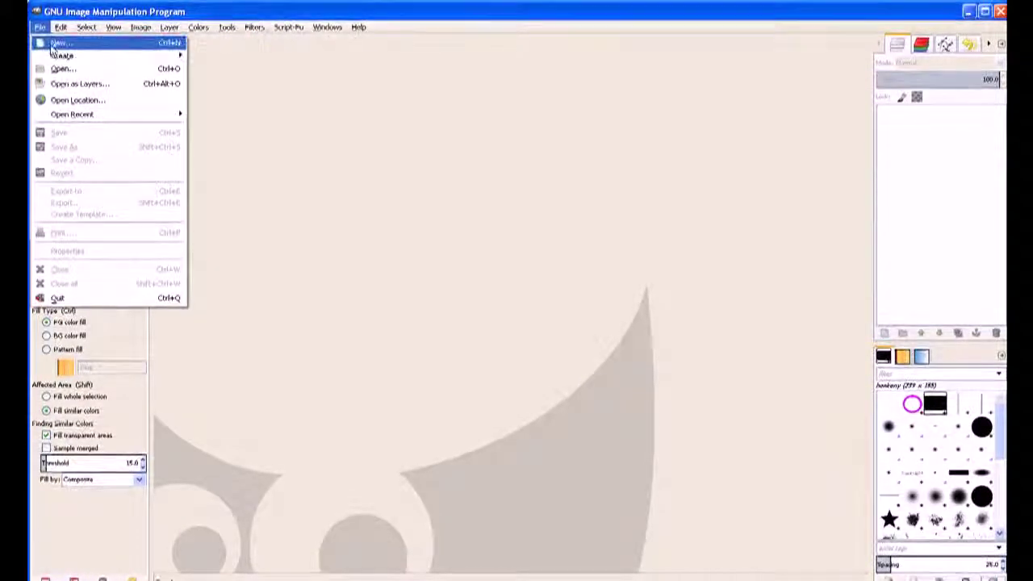
pyautogui.click(52, 45)
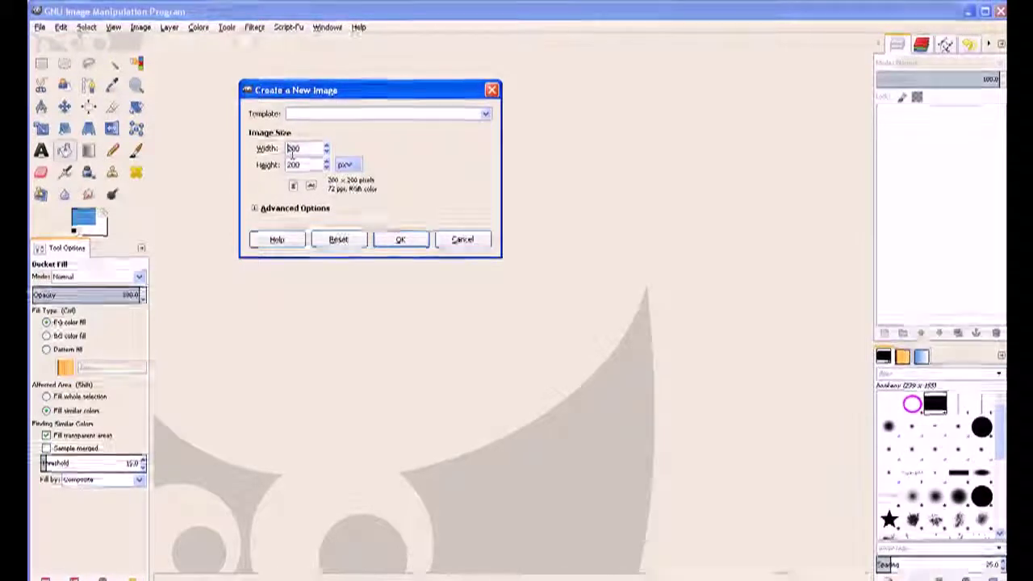
pyautogui.click(487, 116)
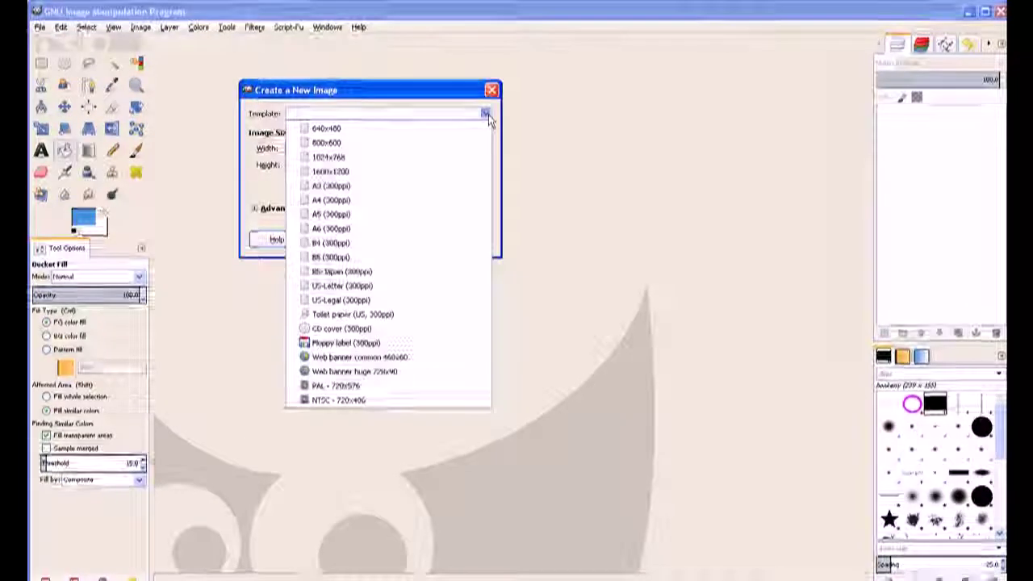
pyautogui.click(346, 172)
pyautogui.click(416, 244)
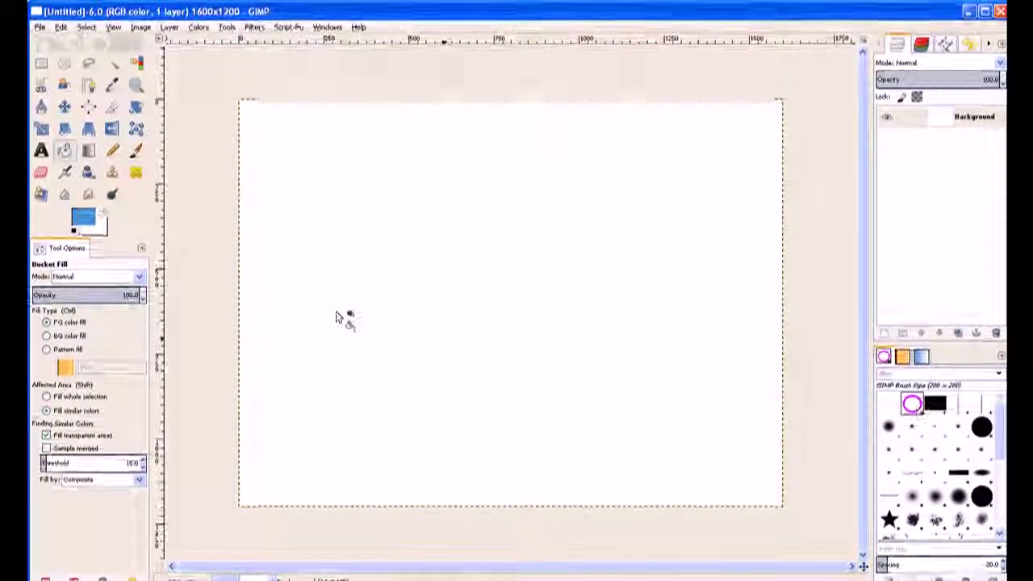
# Paint a ring stroke with the Paintbrush, drop spacing to 7.6, and paint a denser stroke
pyautogui.click(139, 154)
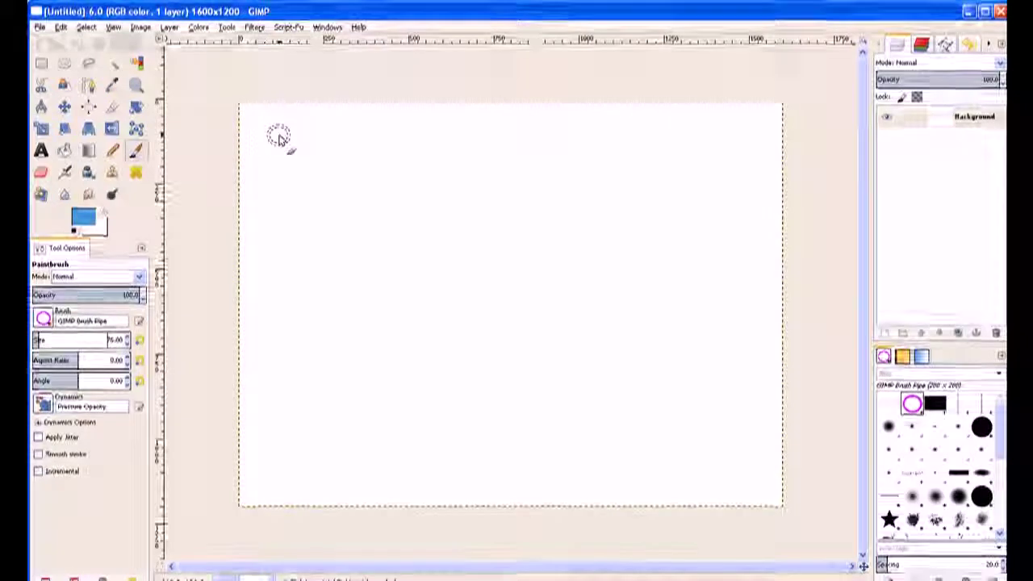
pyautogui.moveTo(280, 139); pyautogui.dragTo(339, 197)
pyautogui.moveTo(435, 331); pyautogui.dragTo(458, 369)
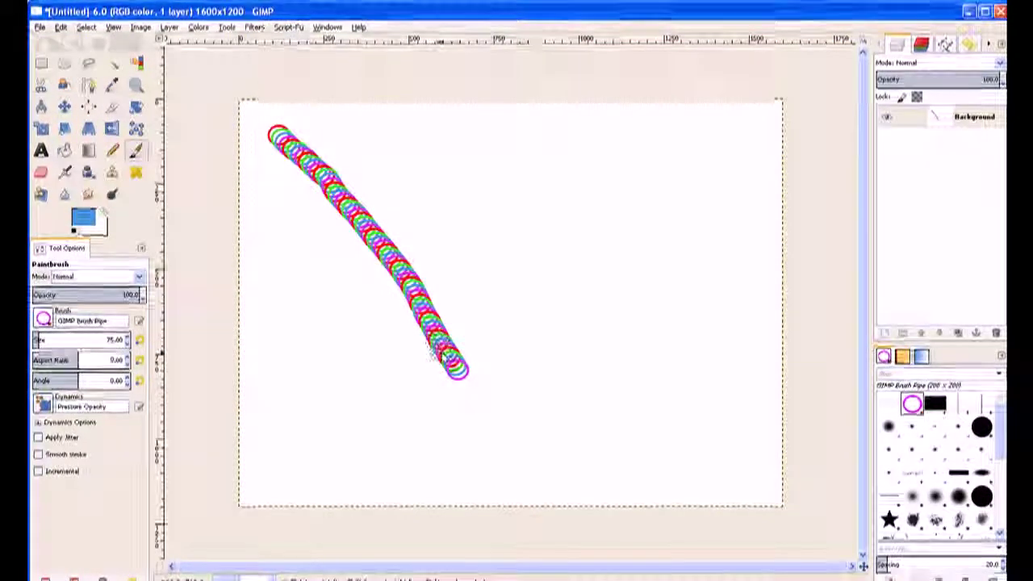
pyautogui.moveTo(886, 565); pyautogui.dragTo(885, 565)
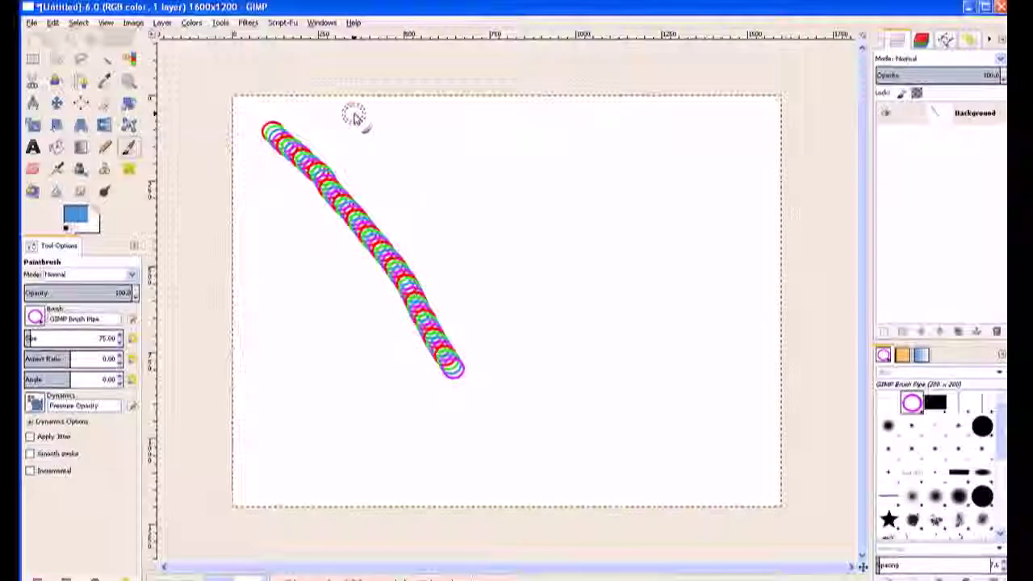
pyautogui.moveTo(355, 119)
pyautogui.mouseDown()
pyautogui.moveTo(488, 230)
pyautogui.moveTo(573, 333)
pyautogui.moveTo(559, 416)
pyautogui.mouseUp()
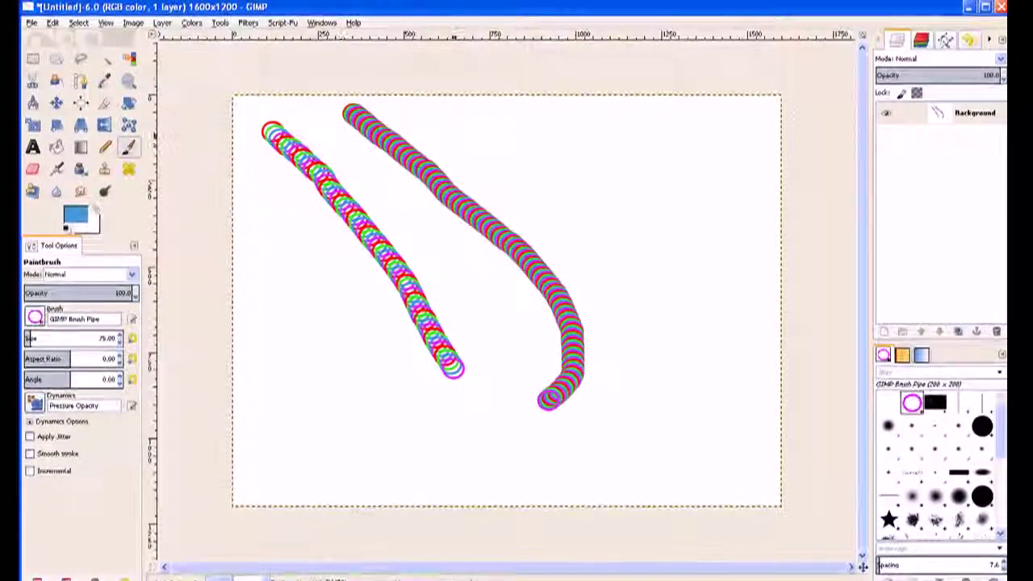
# Discard the test painting and start a new image with width 200
pyautogui.click(1001, 8)
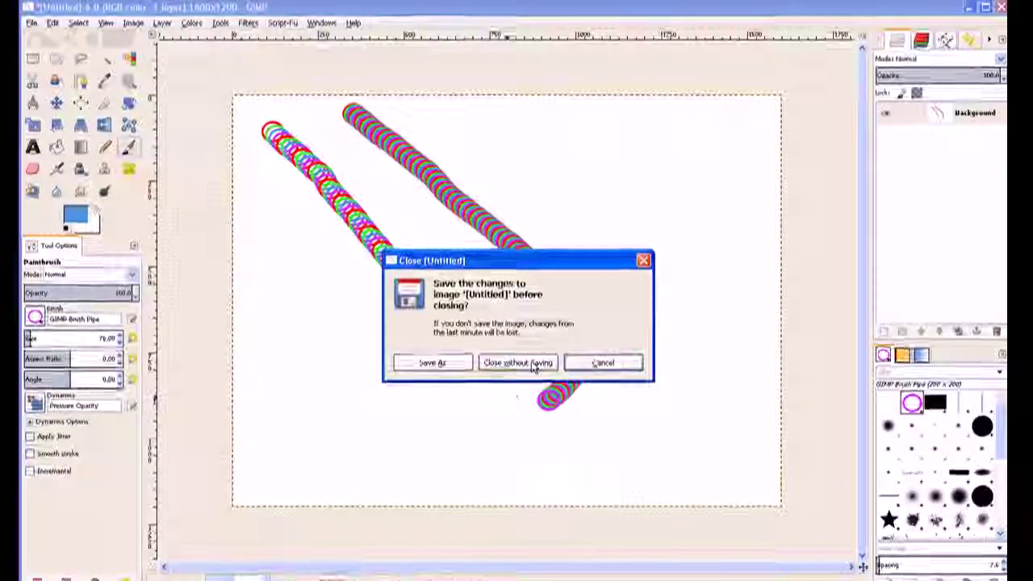
pyautogui.click(521, 363)
pyautogui.click(30, 23)
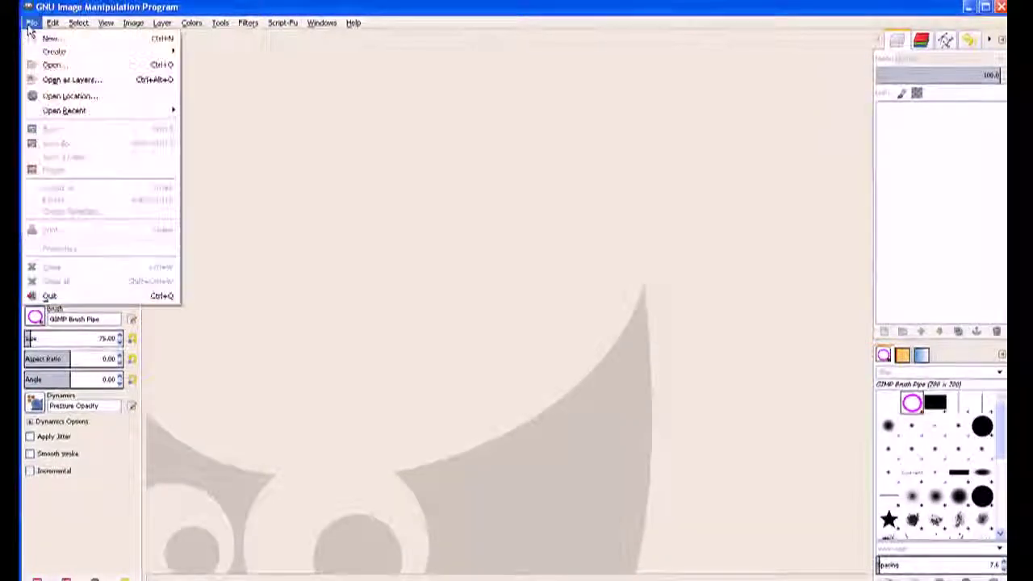
pyautogui.click(33, 39)
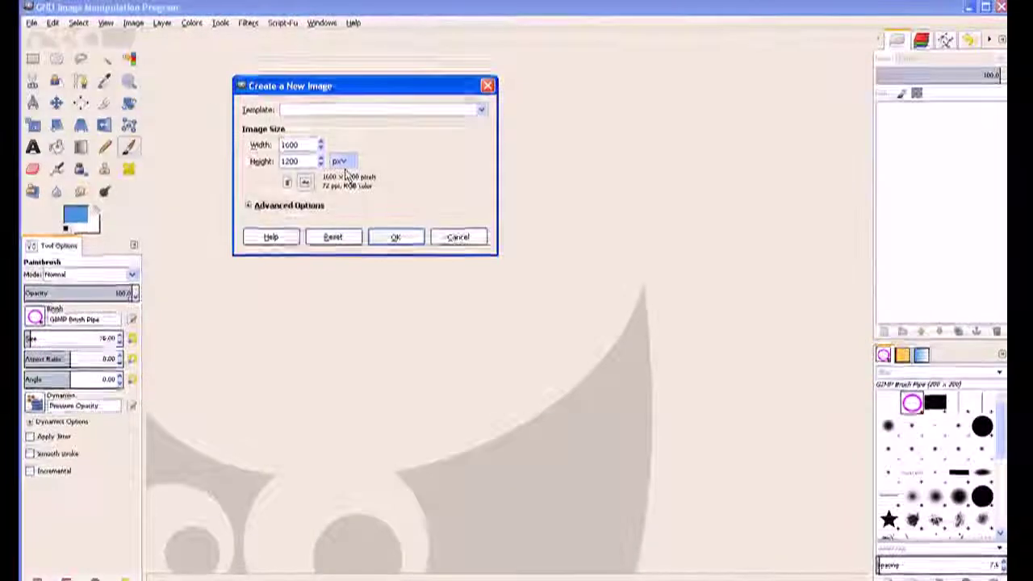
pyautogui.doubleClick(306, 147)
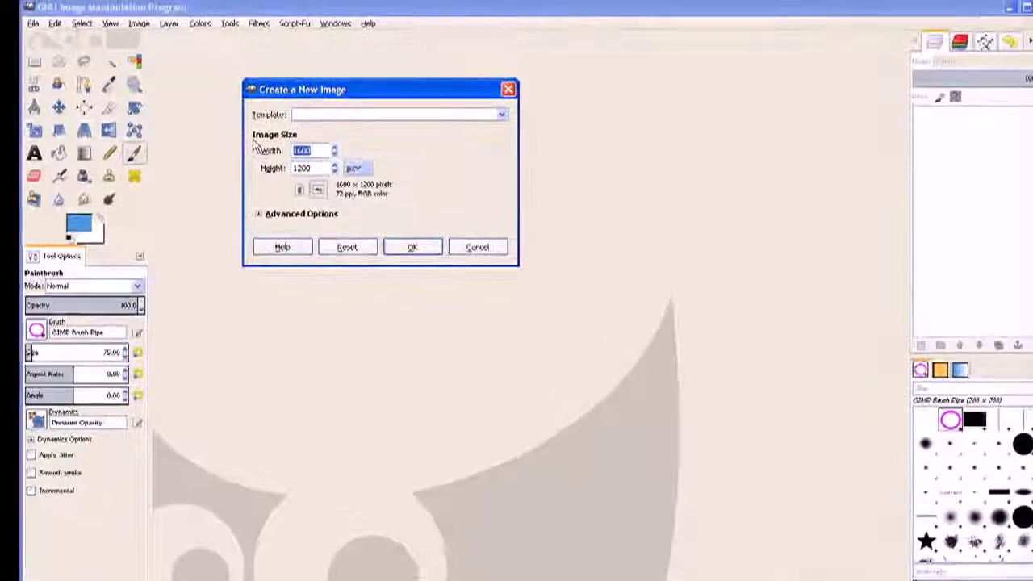
pyautogui.write('200')
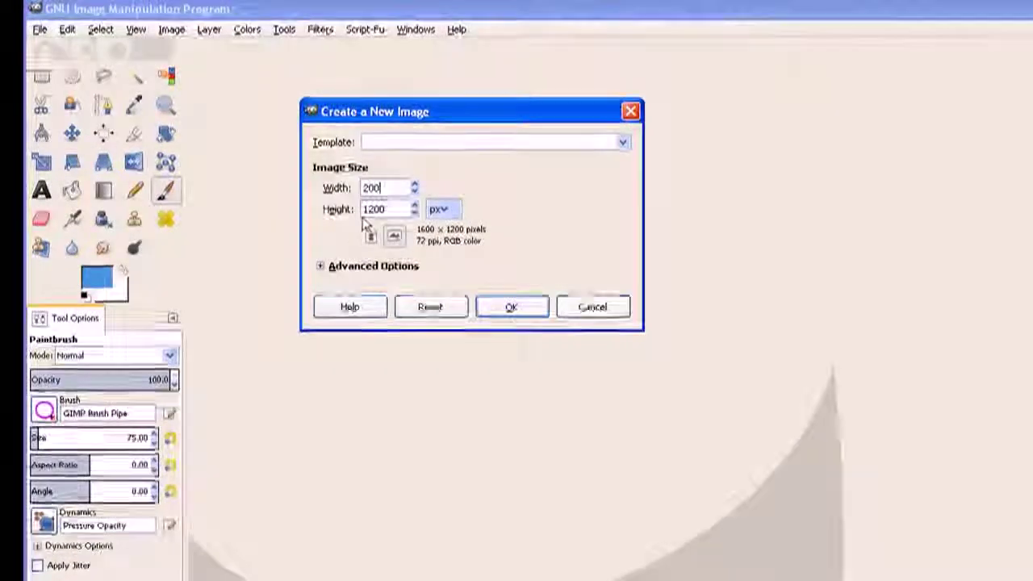
# Set the height to 200, fill with Transparency, and create the image
pyautogui.doubleClick(394, 205)
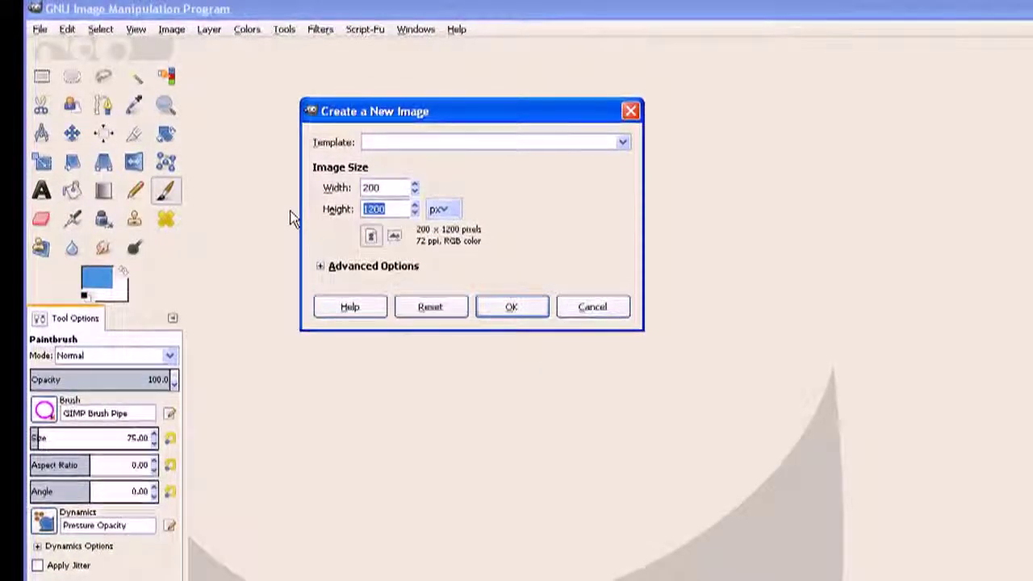
pyautogui.write('2')
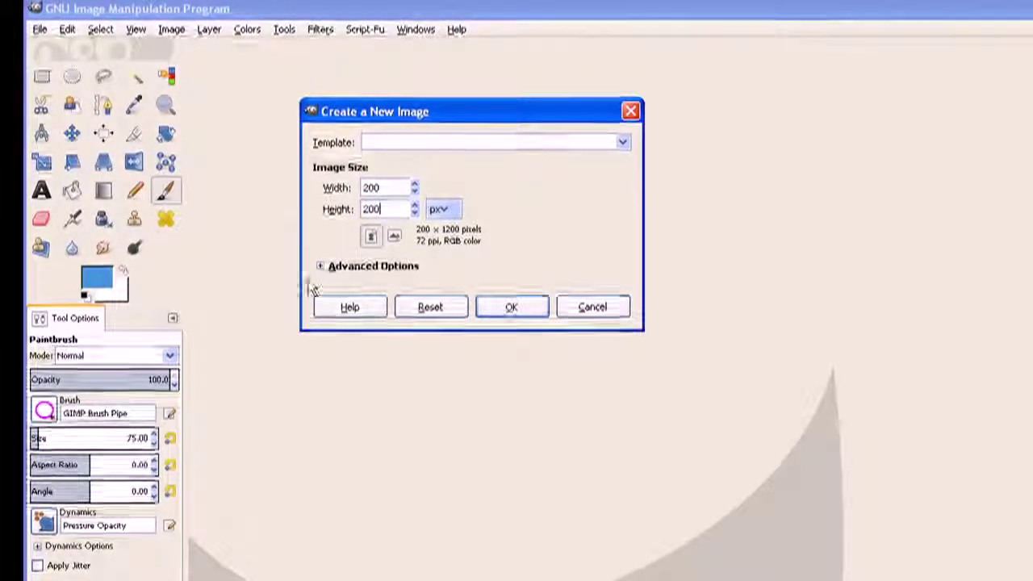
pyautogui.click(322, 267)
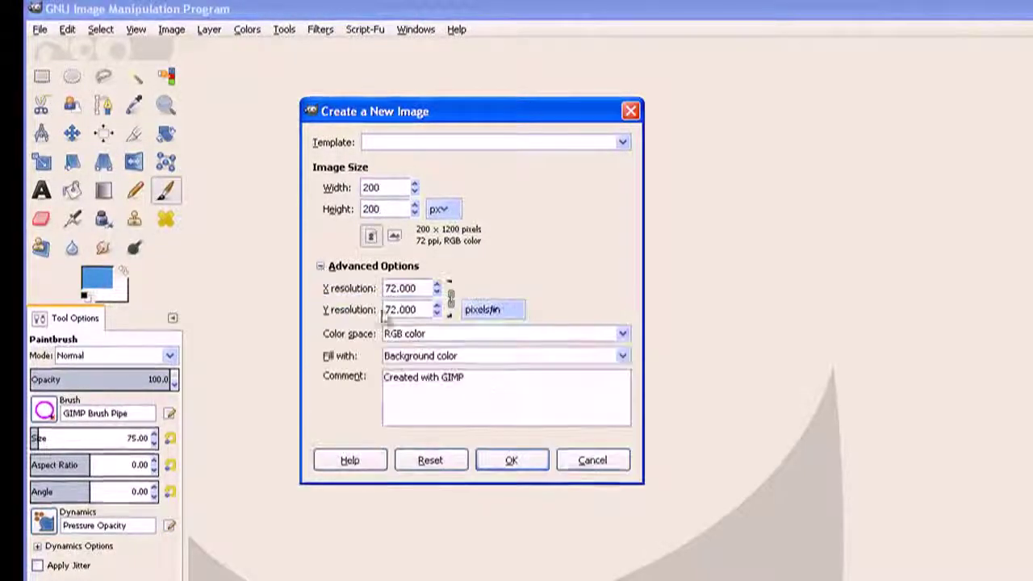
pyautogui.click(623, 356)
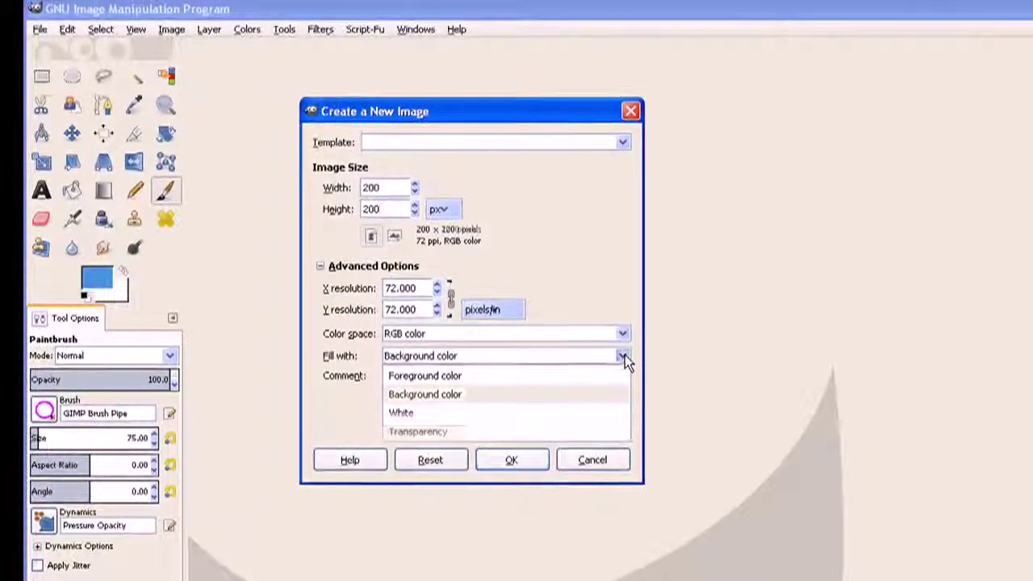
pyautogui.click(418, 431)
pyautogui.click(535, 464)
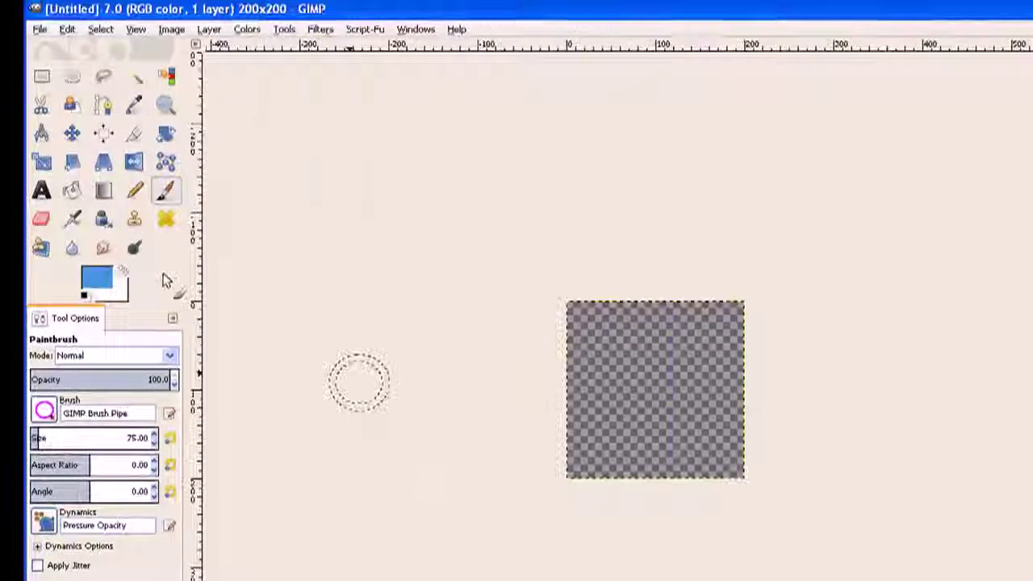
# Trace a tree-shaped polygon selection with trunk corners using Free Select
pyautogui.click(102, 76)
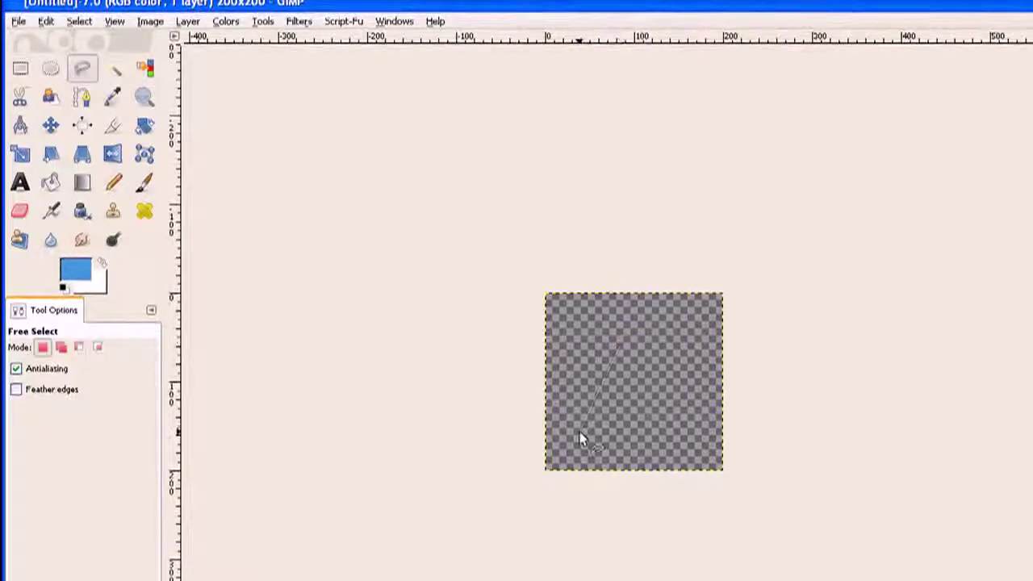
pyautogui.click(624, 415)
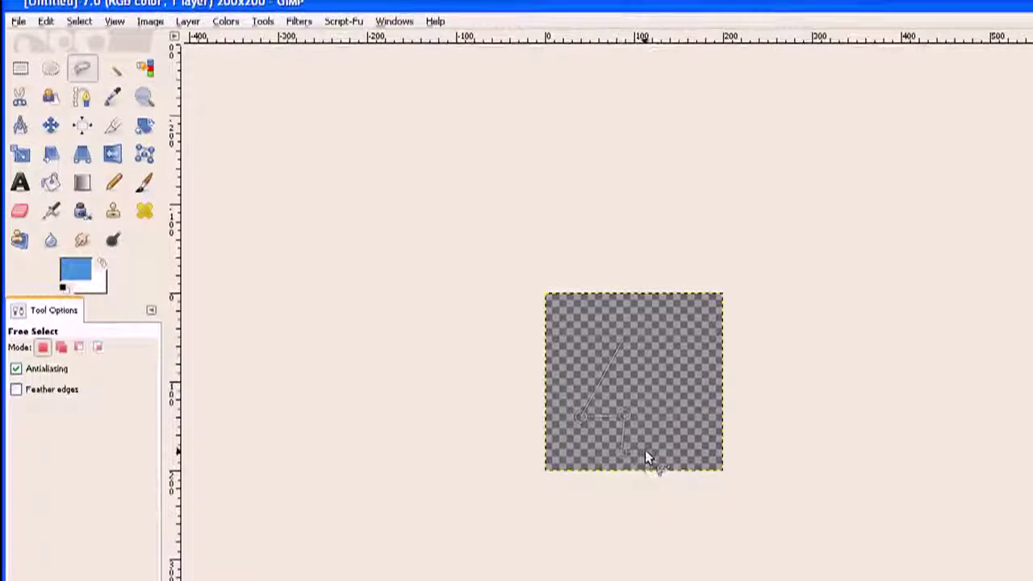
pyautogui.click(645, 450)
pyautogui.click(643, 415)
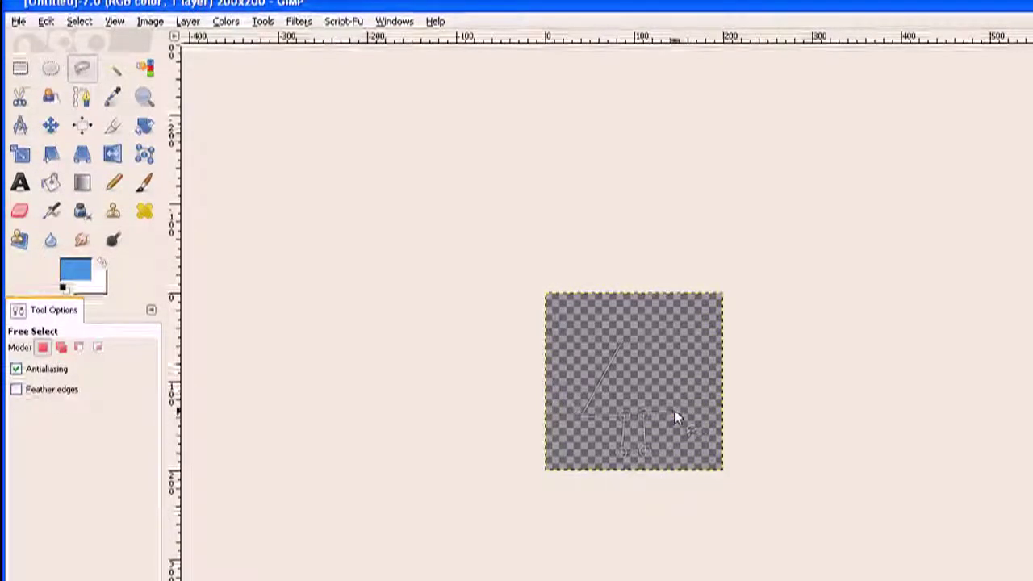
pyautogui.click(681, 414)
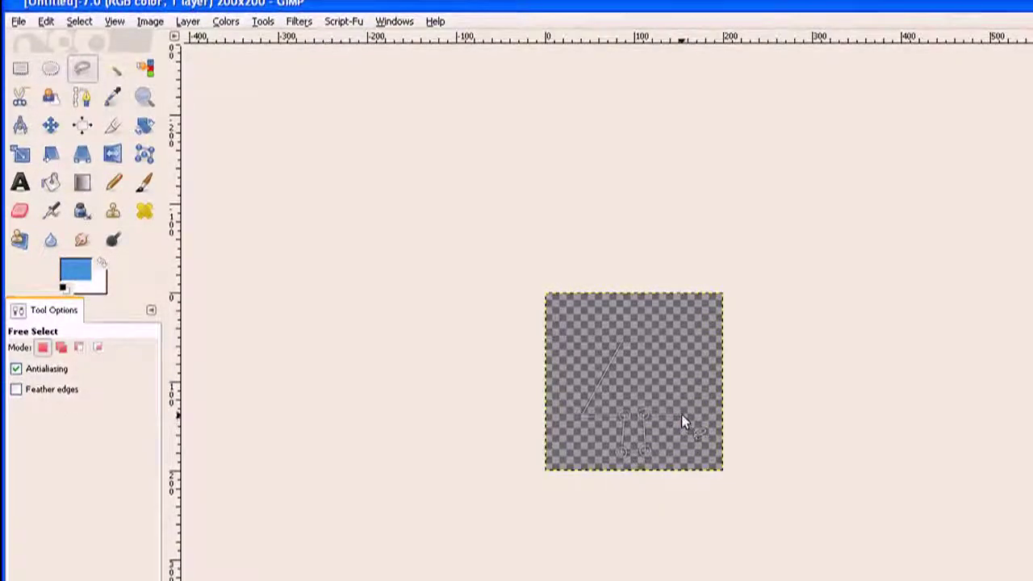
pyautogui.click(626, 340)
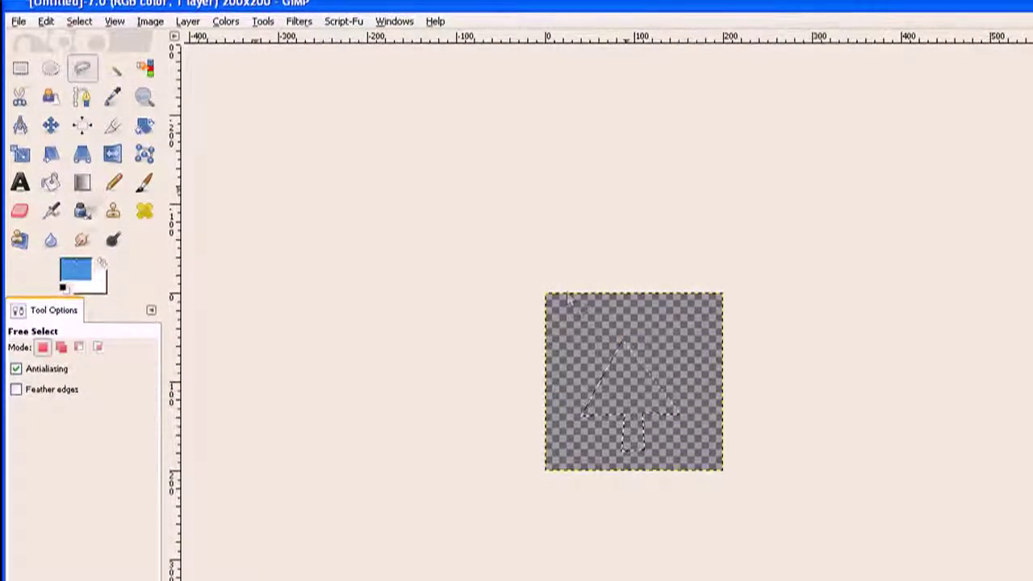
# Set the foreground colour to green for filling the tree
pyautogui.click(74, 270)
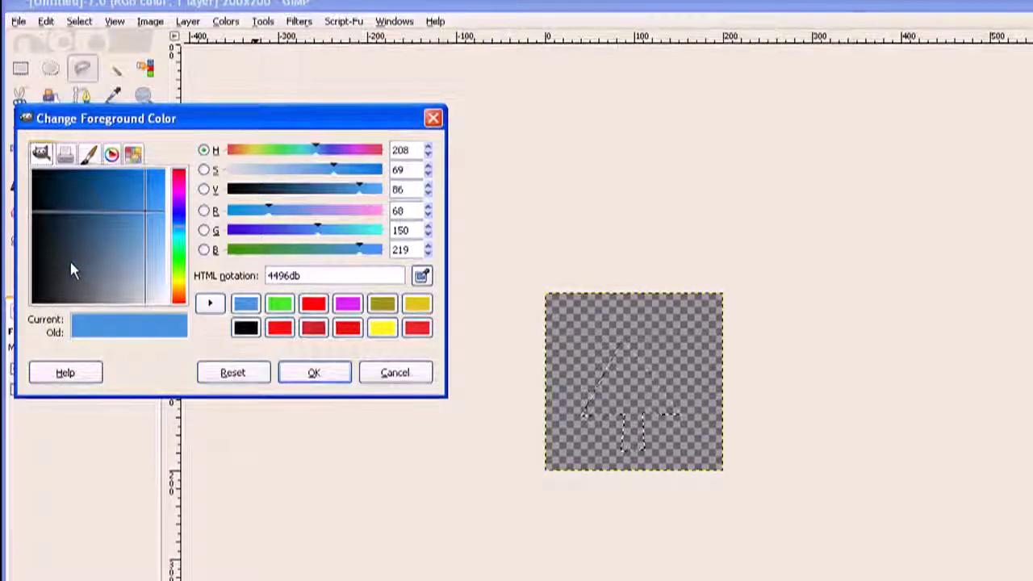
pyautogui.click(280, 303)
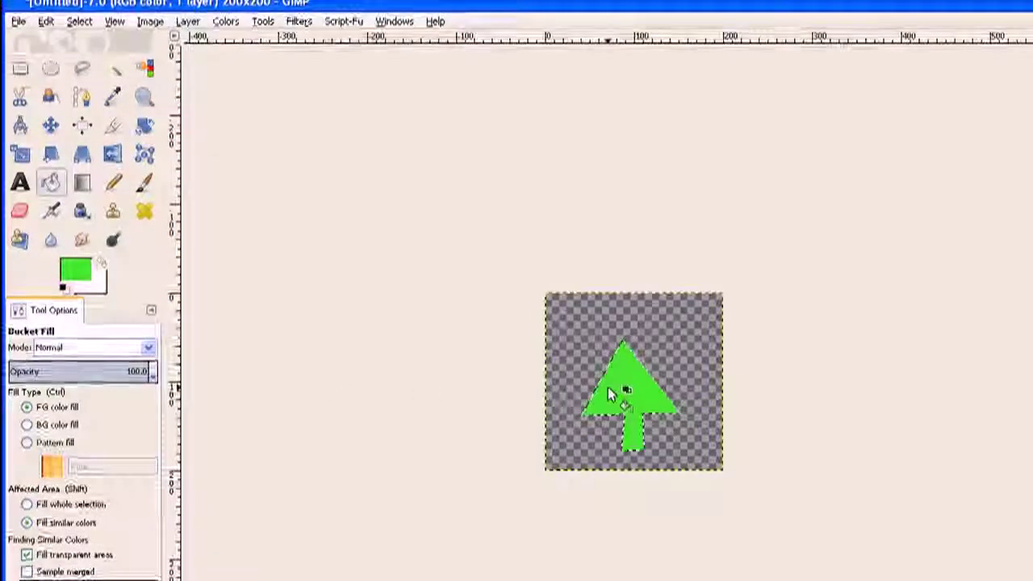
pyautogui.click(79, 21)
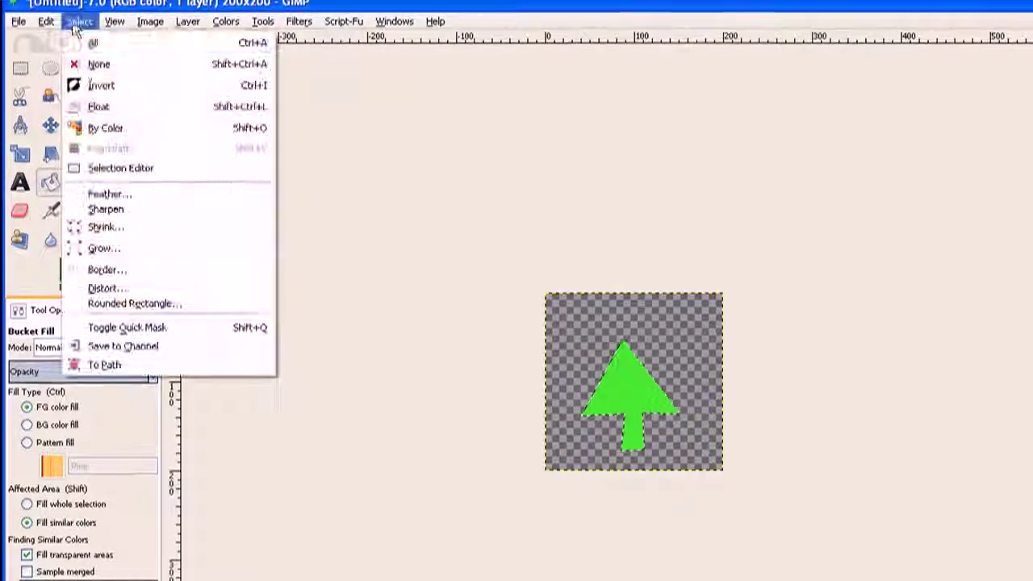
# Clear the selection and duplicate the tree layer three times
pyautogui.click(96, 65)
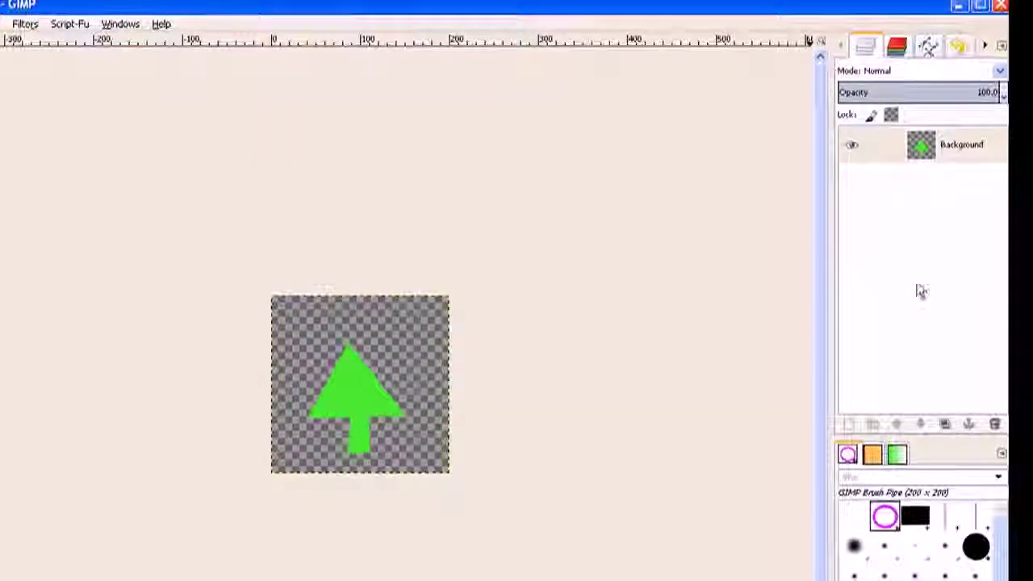
pyautogui.click(946, 425)
pyautogui.click(946, 425)
pyautogui.click(946, 424)
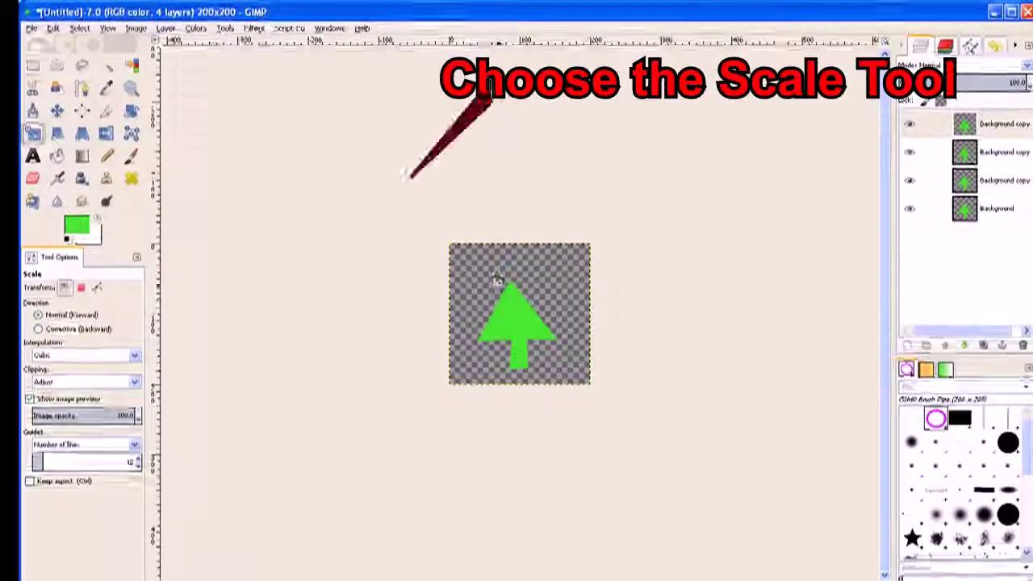
# Scale the three tree copies down into small trees placed around the original, including top-left and top-right
pyautogui.click(498, 280)
pyautogui.moveTo(487, 272); pyautogui.dragTo(532, 310)
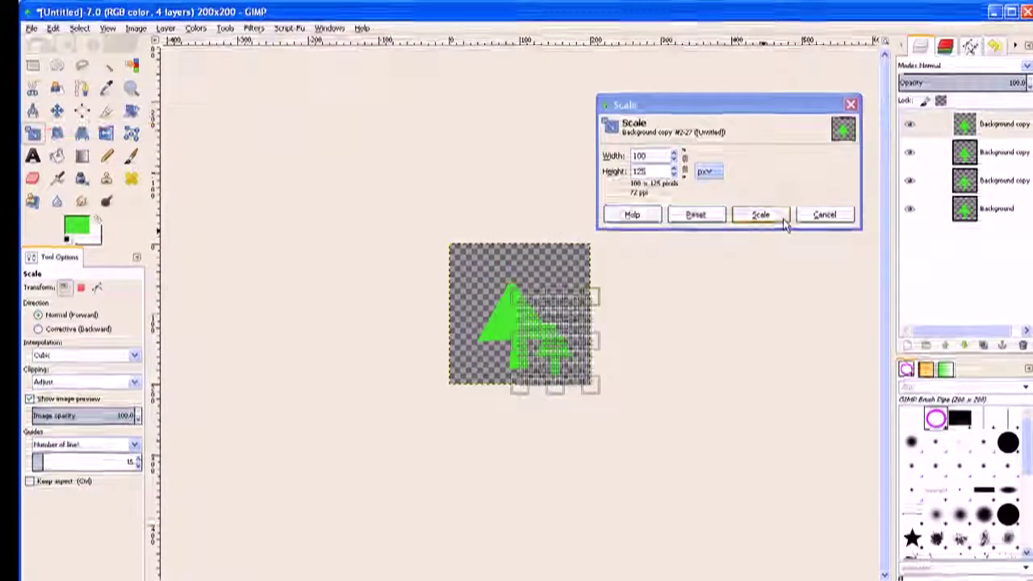
pyautogui.click(783, 216)
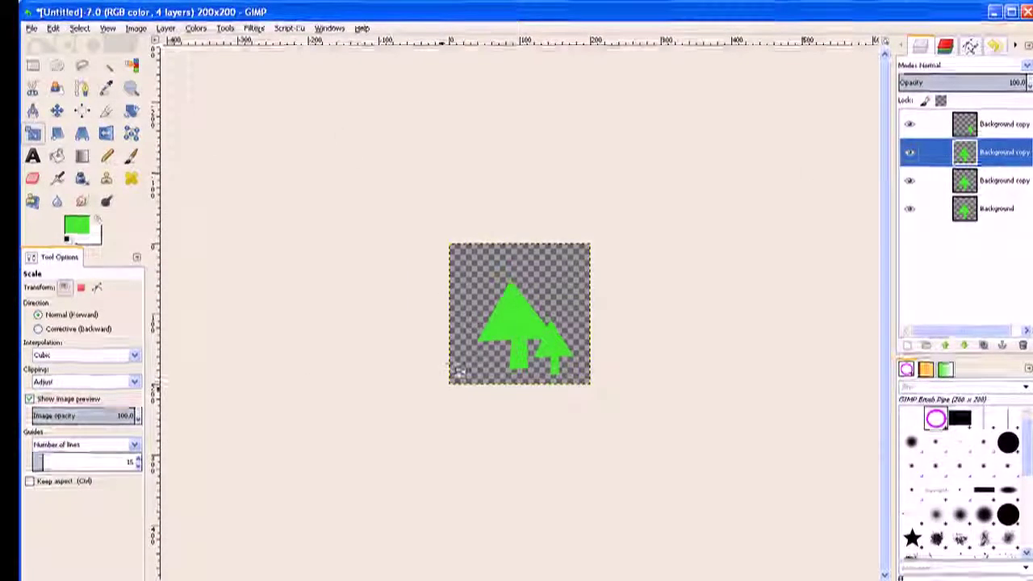
pyautogui.click(475, 267)
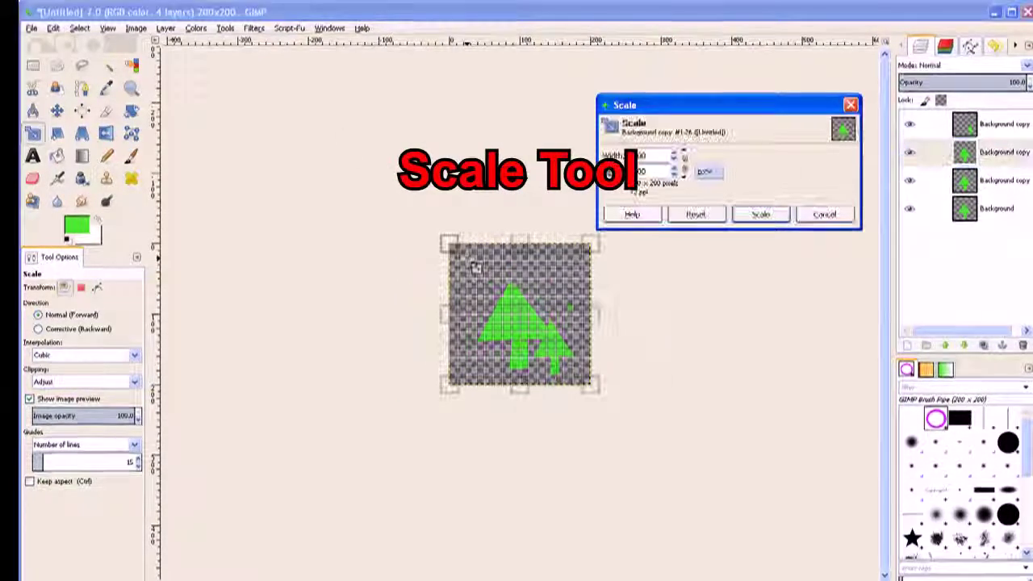
pyautogui.moveTo(598, 391); pyautogui.dragTo(534, 318)
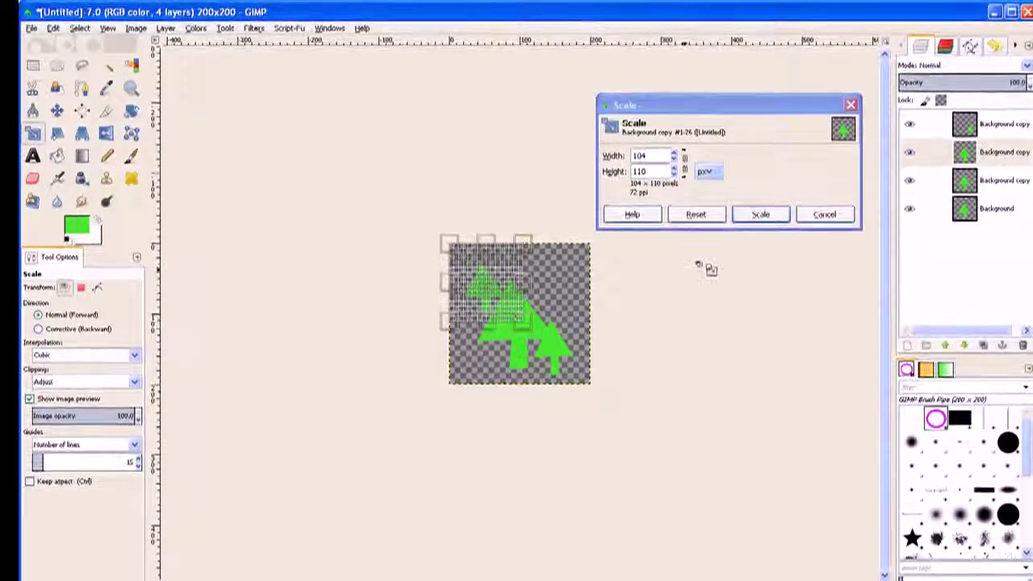
pyautogui.click(761, 216)
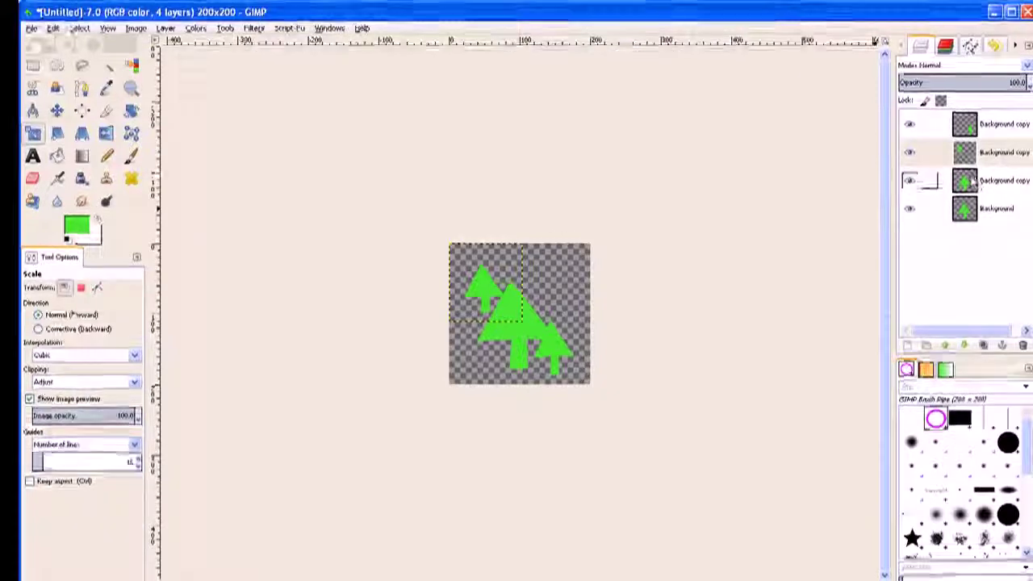
pyautogui.click(537, 329)
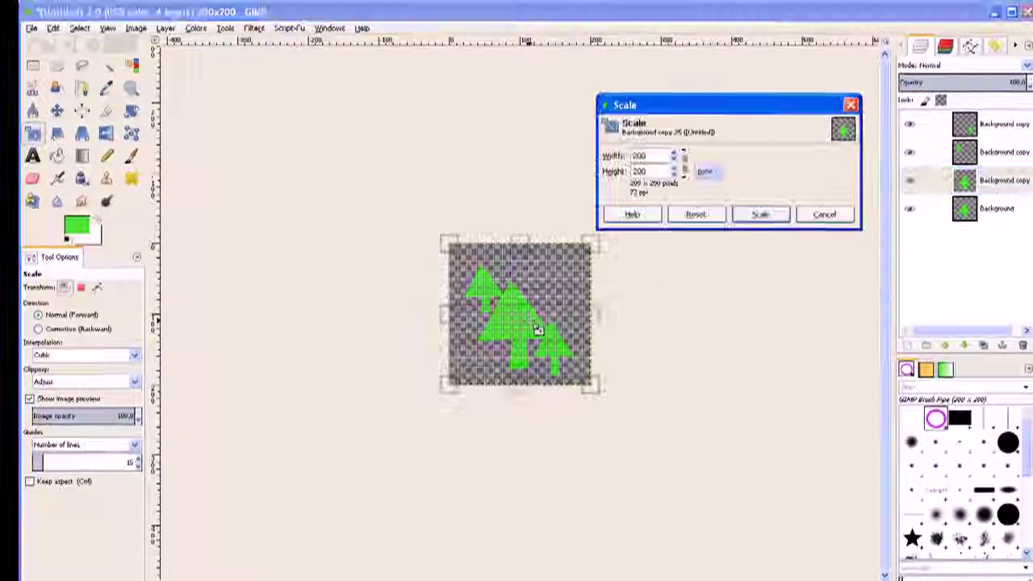
pyautogui.moveTo(598, 406); pyautogui.dragTo(562, 289)
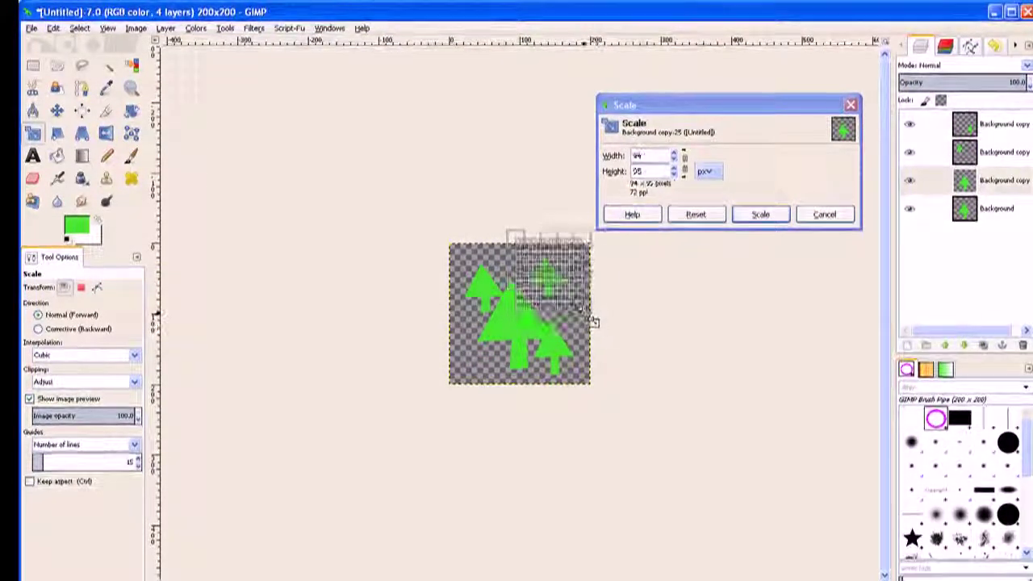
pyautogui.click(761, 215)
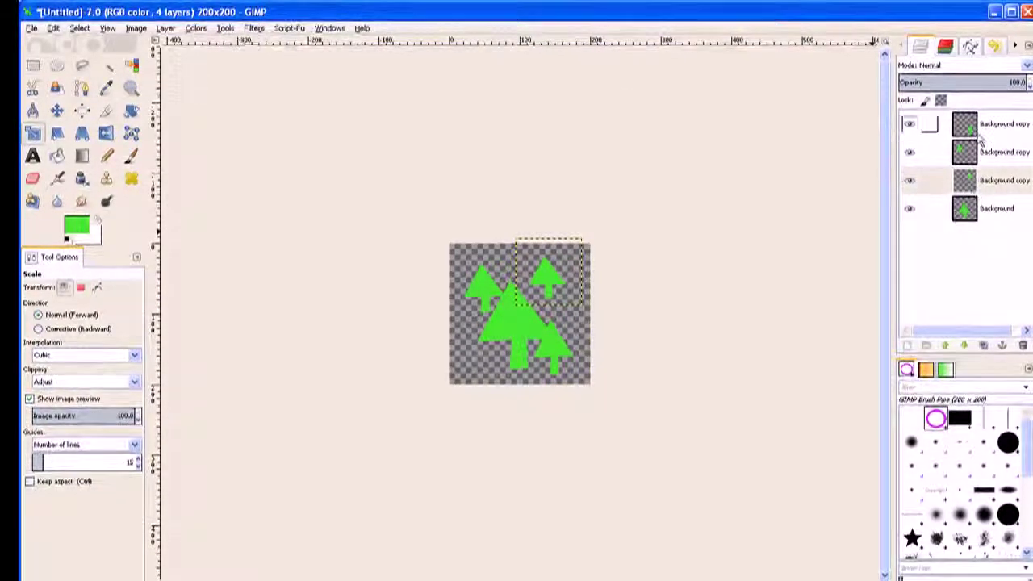
# With the top tree layer selected, export the image as 'tree.gih'
pyautogui.click(31, 28)
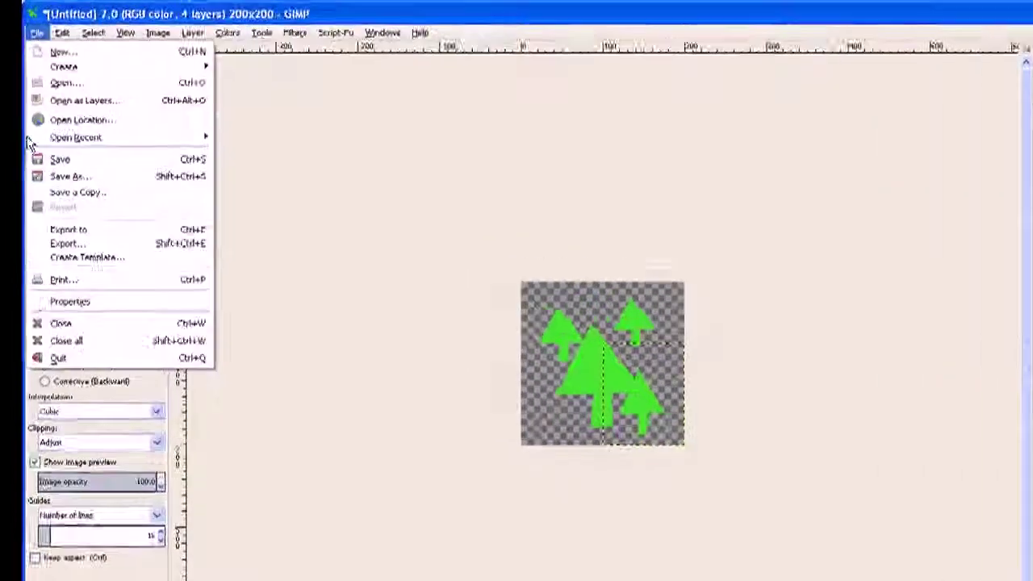
pyautogui.click(149, 243)
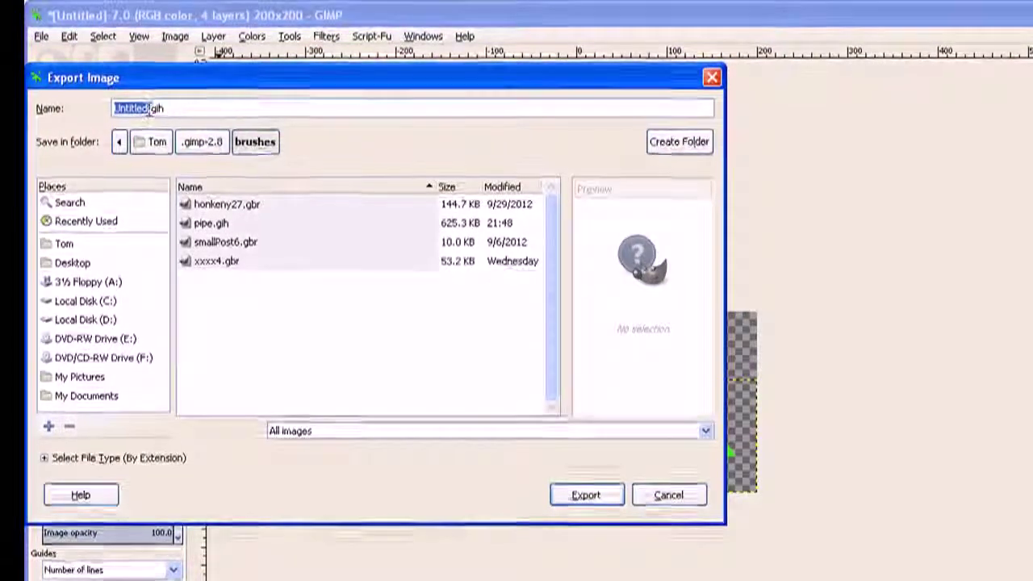
pyautogui.write('tree')
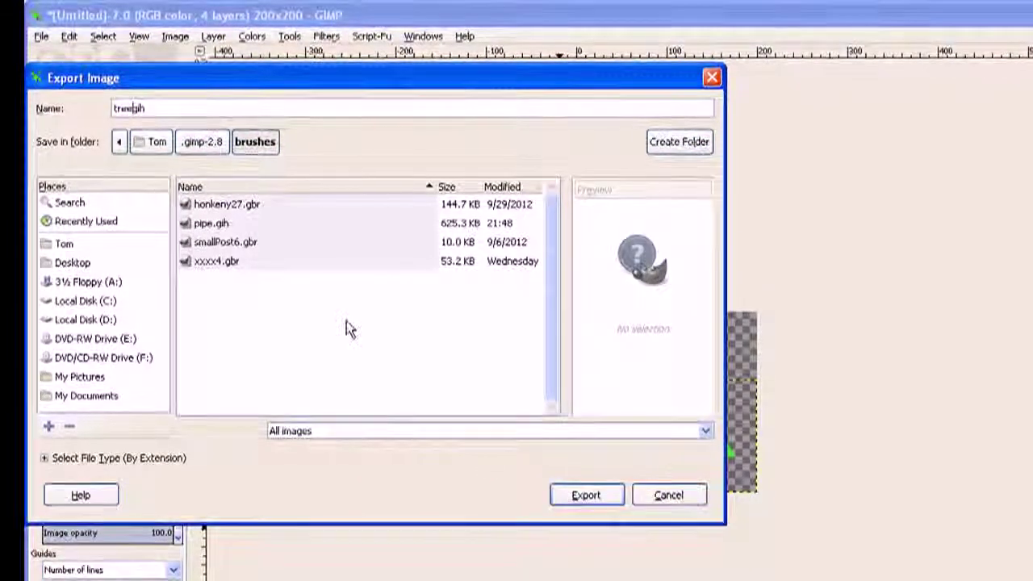
pyautogui.write('.')
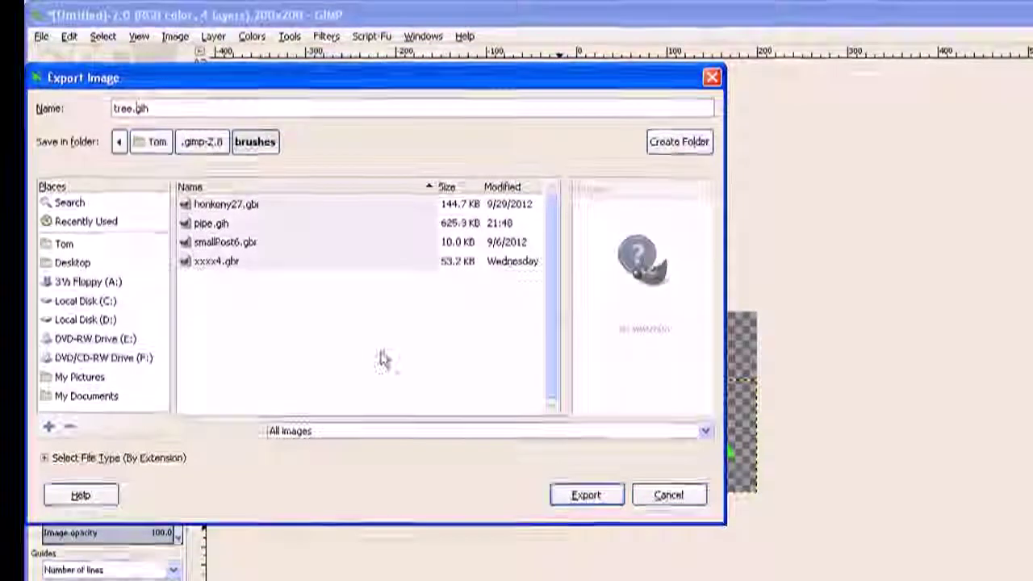
pyautogui.click(598, 502)
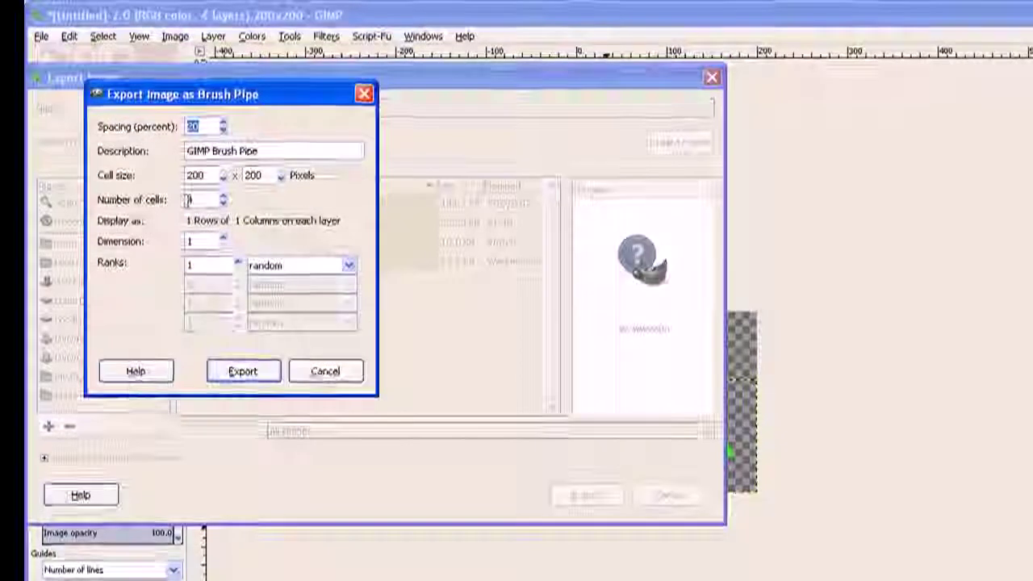
# Set the brush pipe to 4 ranks with incremental selection and export it
pyautogui.click(238, 262)
pyautogui.click(238, 262)
pyautogui.click(238, 263)
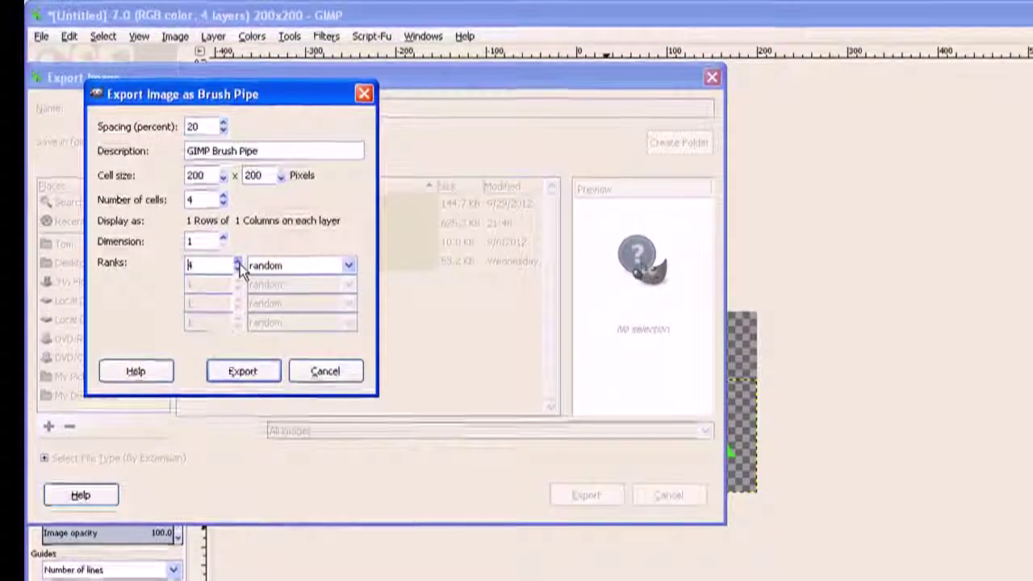
pyautogui.click(349, 265)
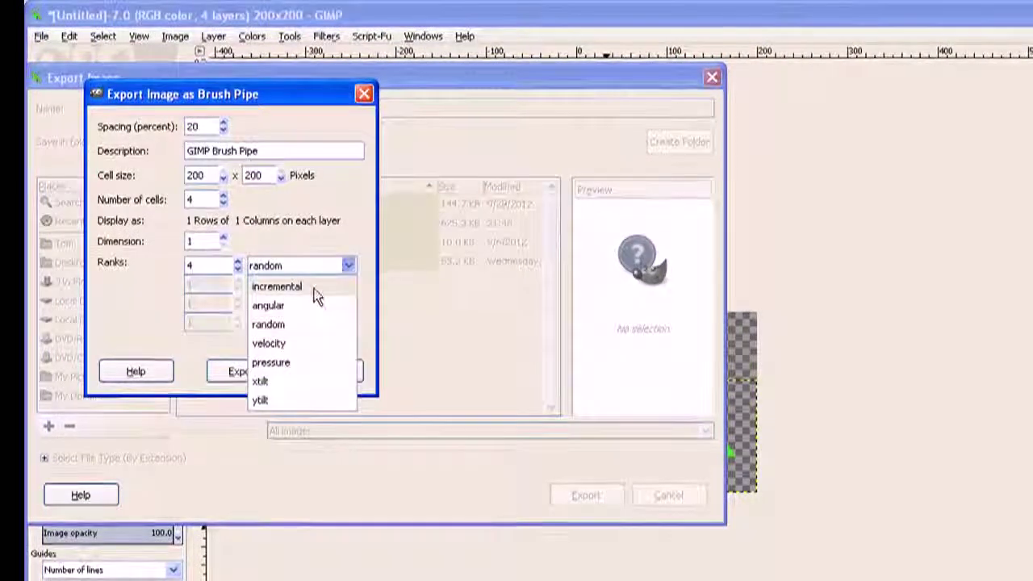
pyautogui.click(317, 288)
pyautogui.click(258, 369)
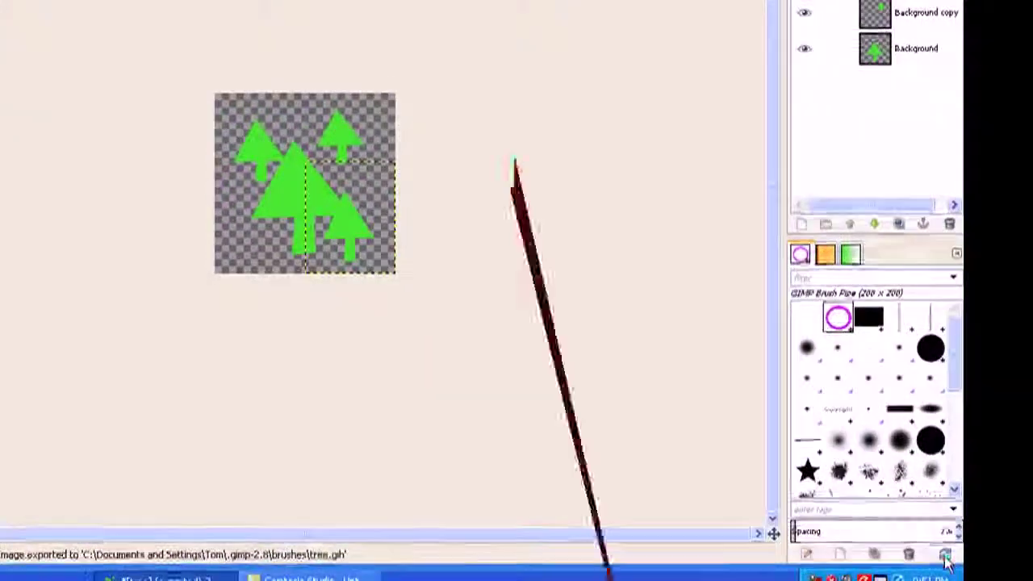
# Refresh the Brushes panel so the tree brush pipe shows up
pyautogui.click(946, 557)
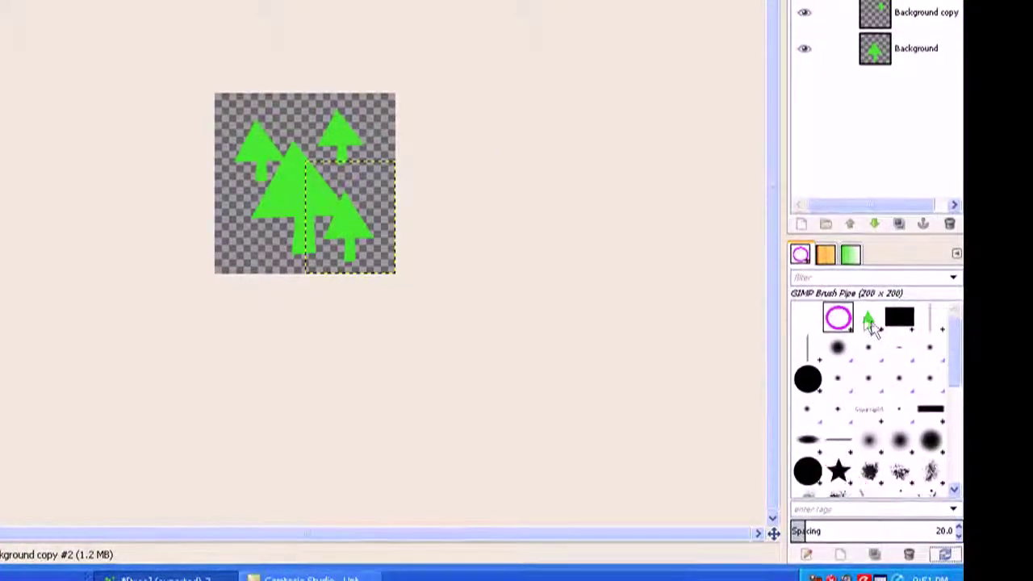
# Create a new image from the 1600x1200 template and select the Paintbrush tool
pyautogui.click(34, 27)
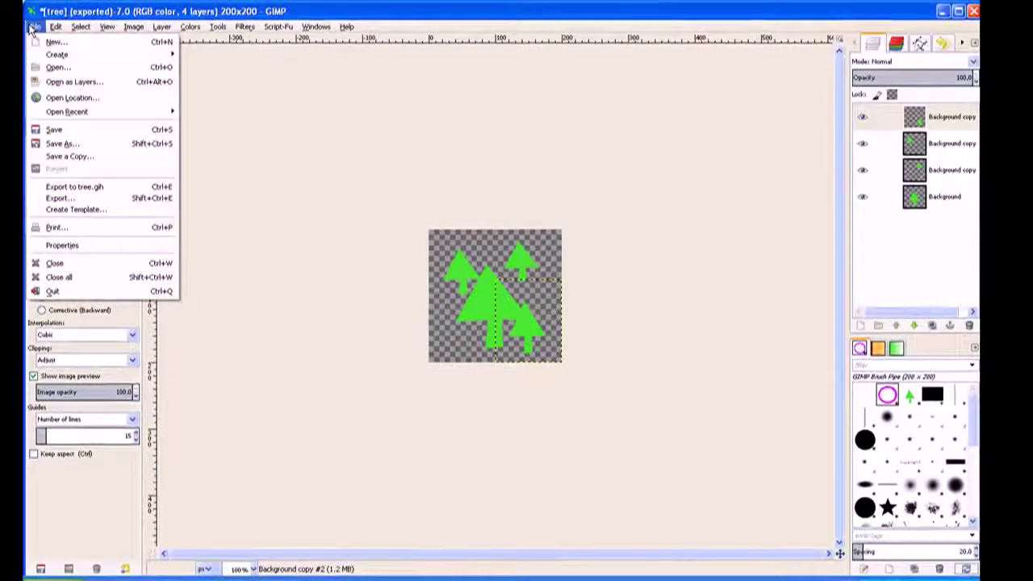
pyautogui.click(55, 41)
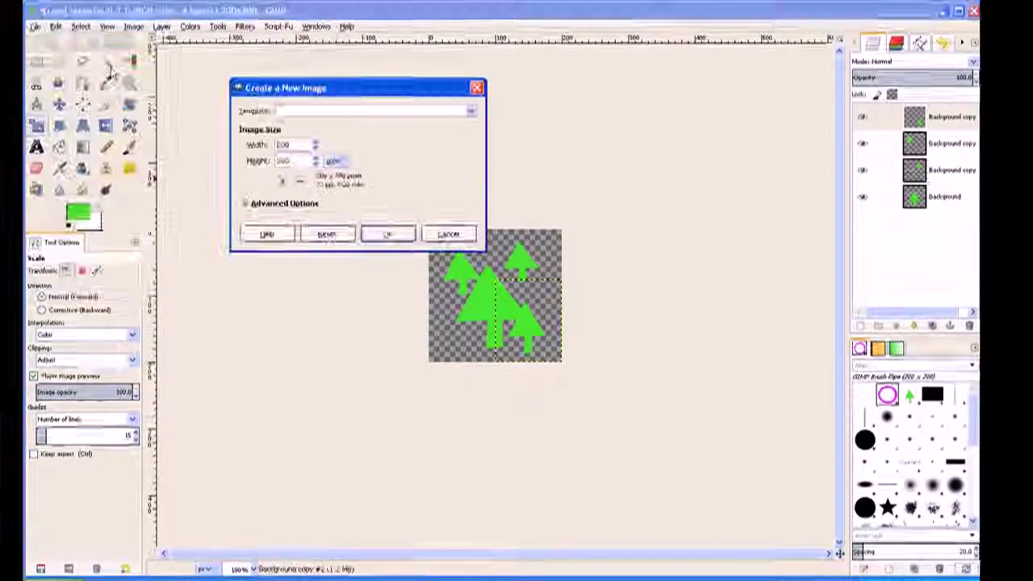
pyautogui.click(469, 113)
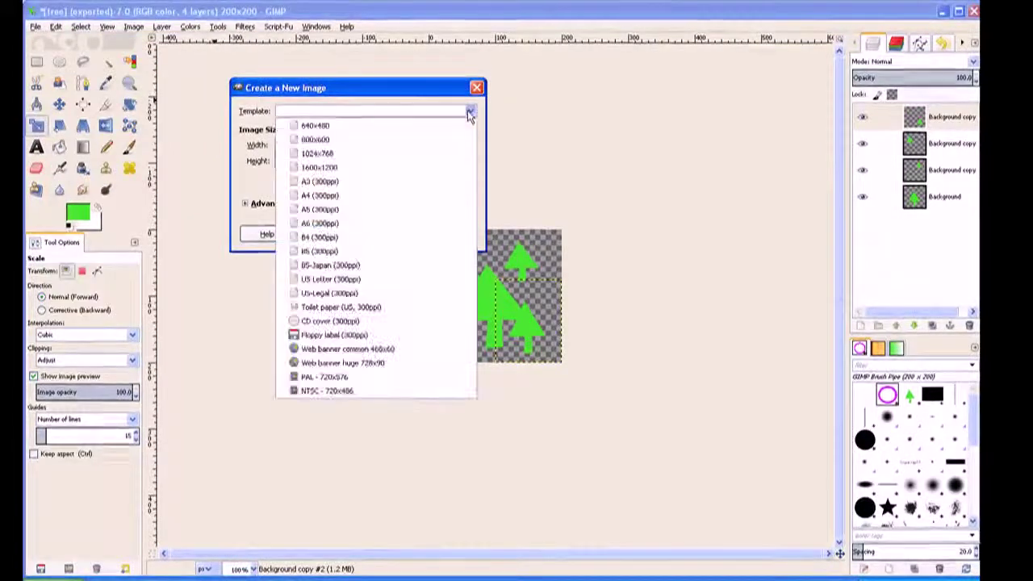
pyautogui.click(363, 173)
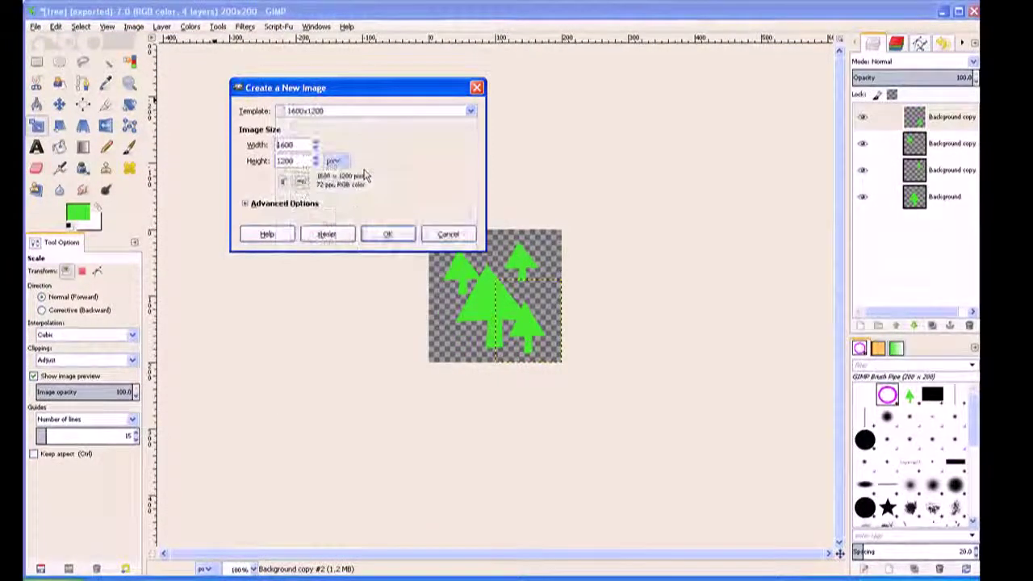
pyautogui.click(388, 238)
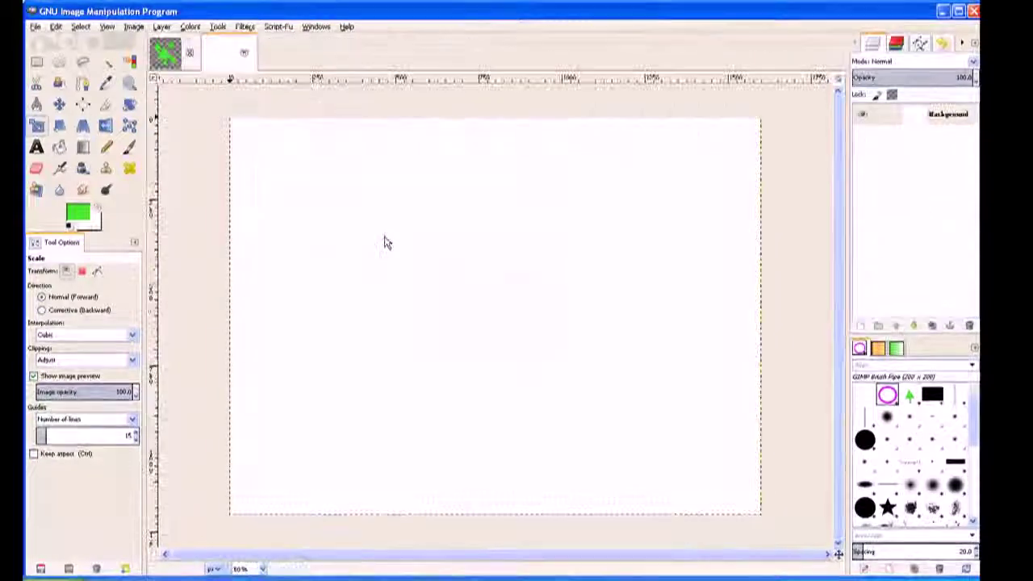
pyautogui.click(129, 146)
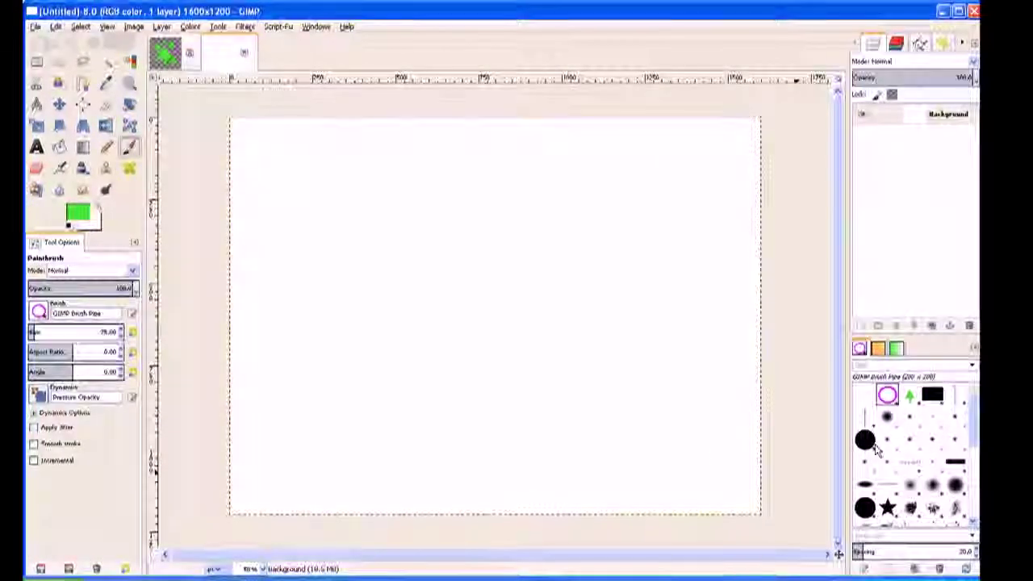
# Use a round brush at size 30.60 with the foreground colour reset to black
pyautogui.click(870, 441)
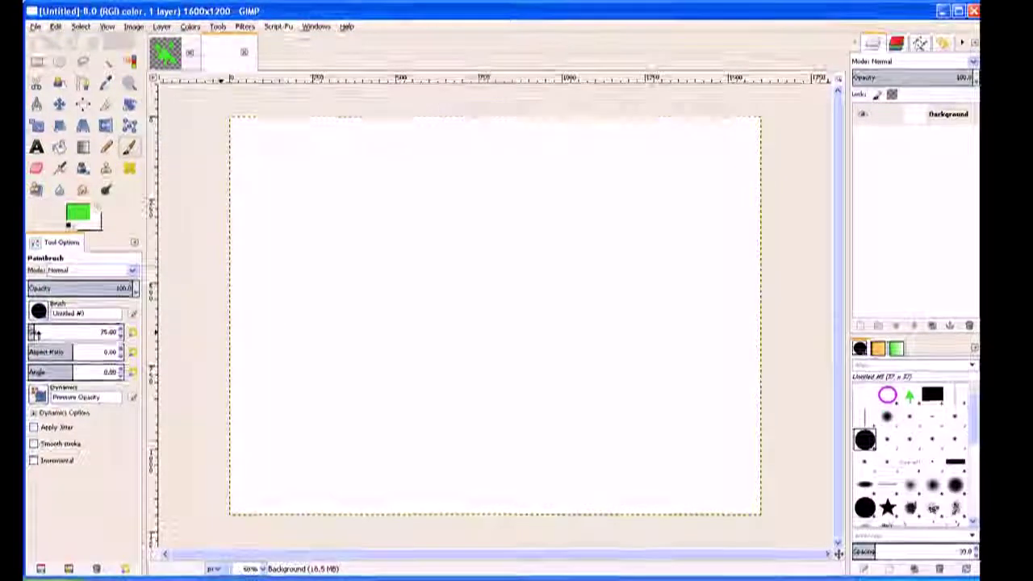
pyautogui.moveTo(35, 333)
pyautogui.mouseDown()
pyautogui.moveTo(25, 339)
pyautogui.moveTo(33, 331)
pyautogui.mouseUp()
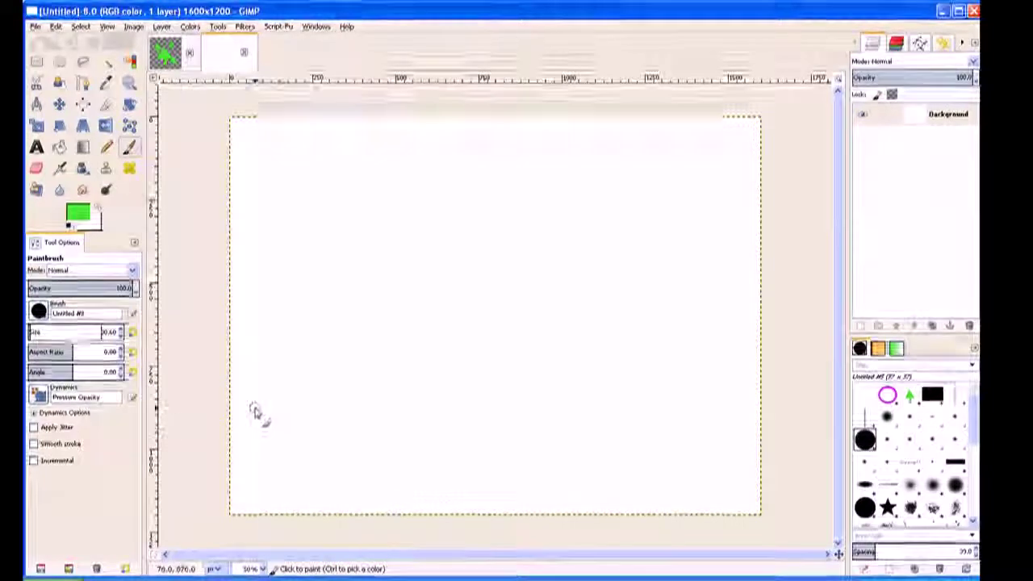
pyautogui.press(']')
pyautogui.press(']')
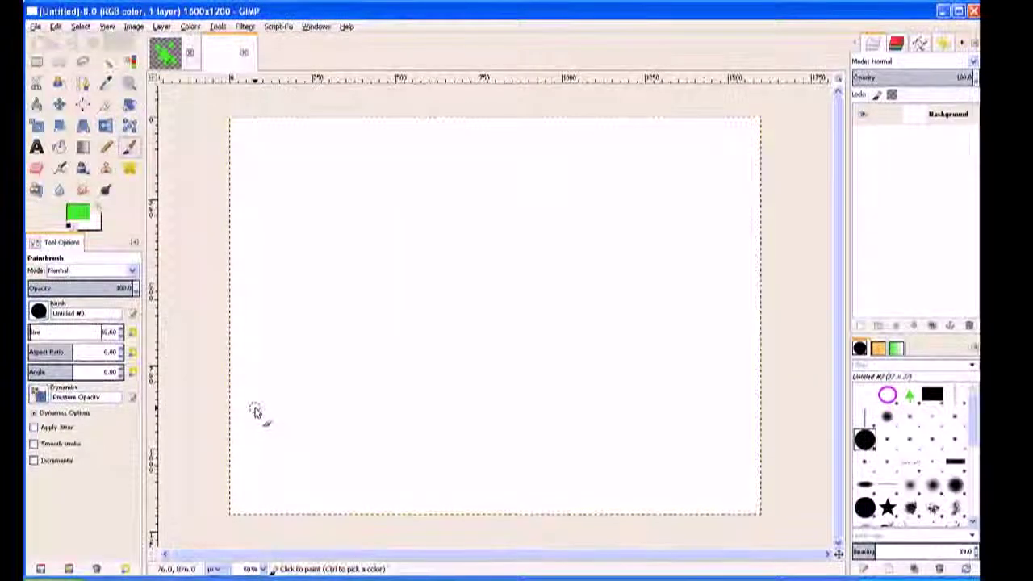
pyautogui.click(70, 228)
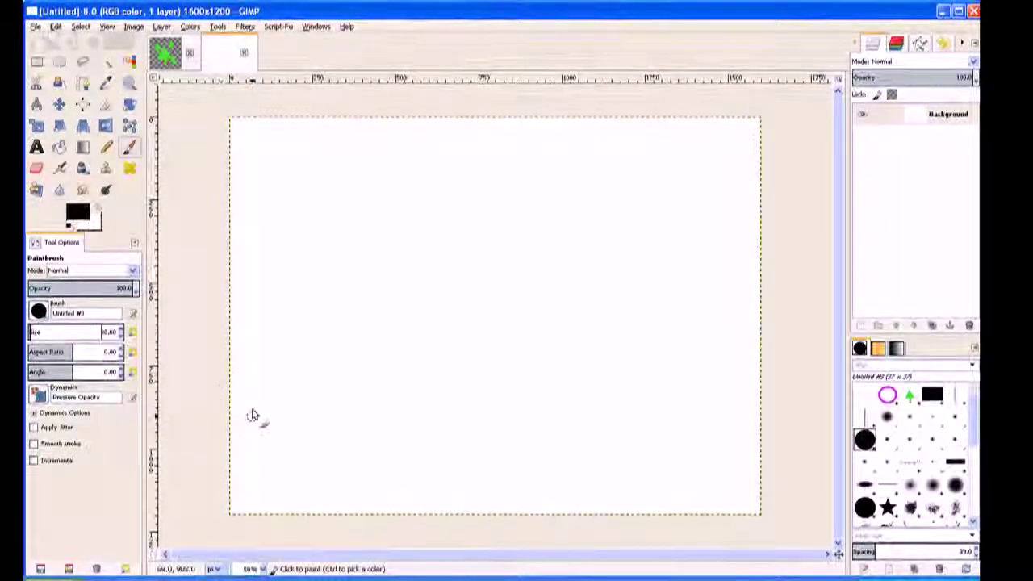
# Draw two overlapping straight-line hill peaks, then choose the GIMP Brush Pipe #1 tree brush
pyautogui.click(253, 382)
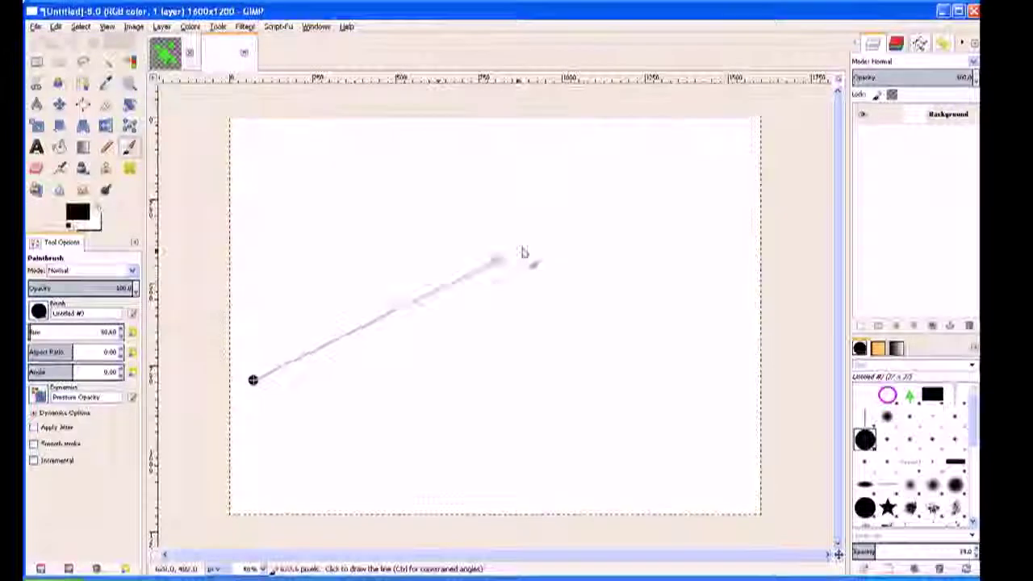
pyautogui.keyDown('shift'); pyautogui.click(422, 269); pyautogui.keyUp('shift')
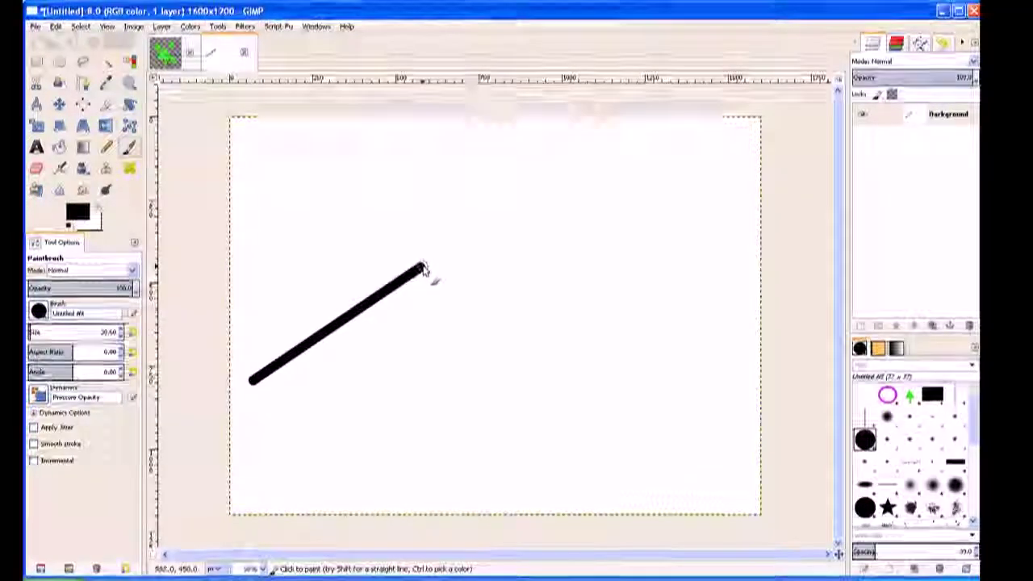
pyautogui.keyDown('shift'); pyautogui.click(590, 379); pyautogui.keyUp('shift')
pyautogui.click(399, 395)
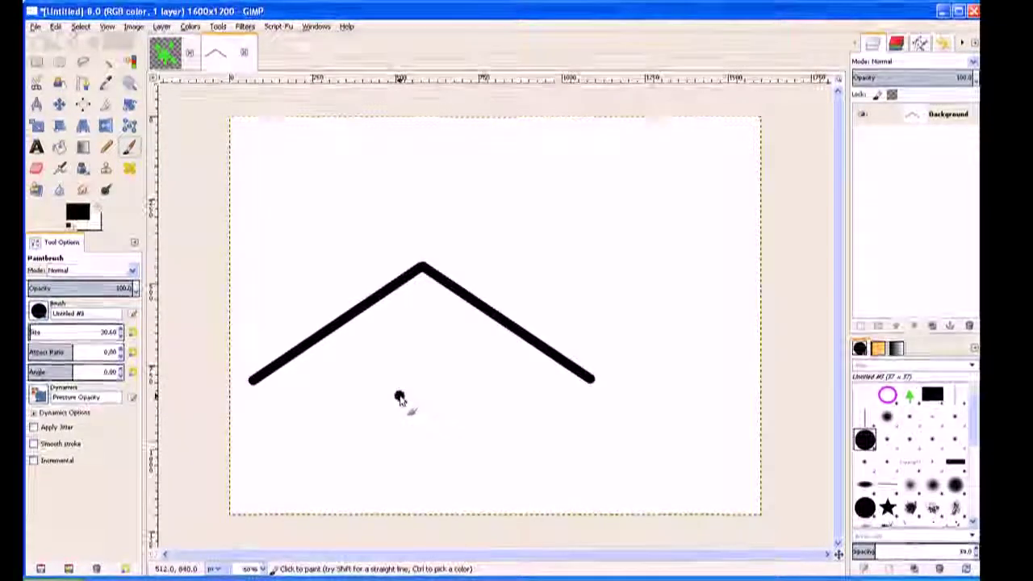
pyautogui.keyDown('shift'); pyautogui.click(613, 250); pyautogui.keyUp('shift')
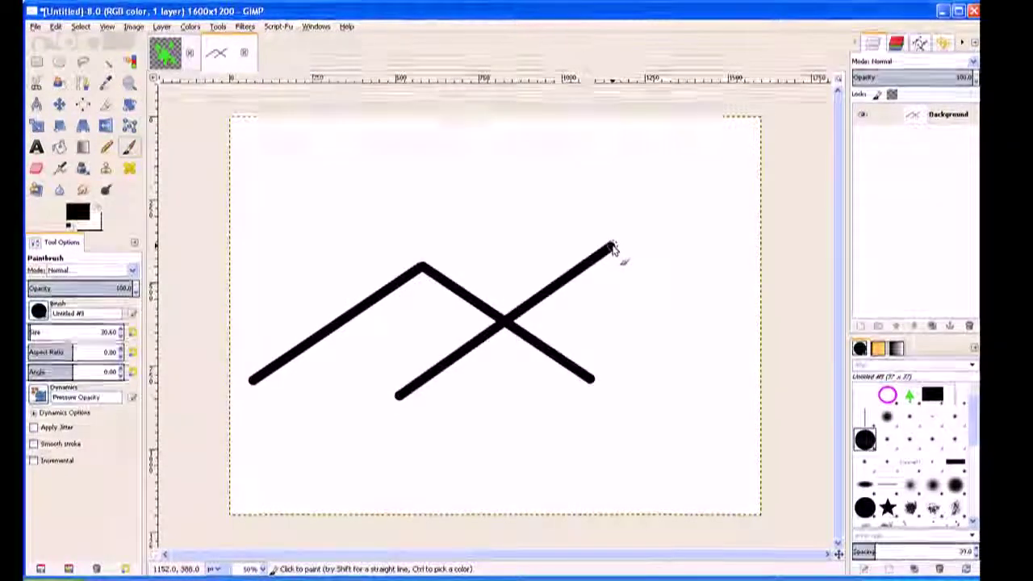
pyautogui.press('shift')
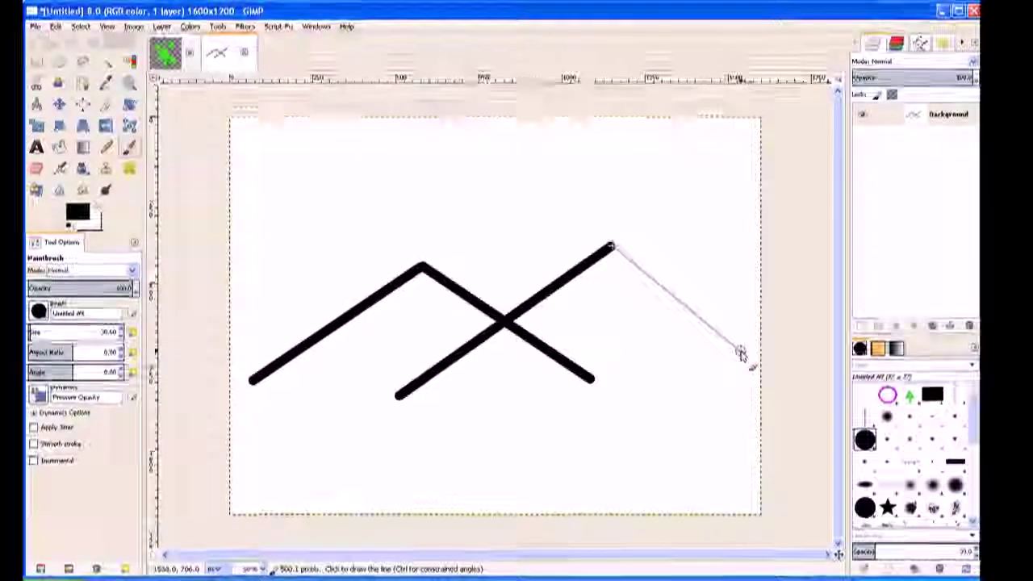
pyautogui.keyDown('shift'); pyautogui.click(757, 373); pyautogui.keyUp('shift')
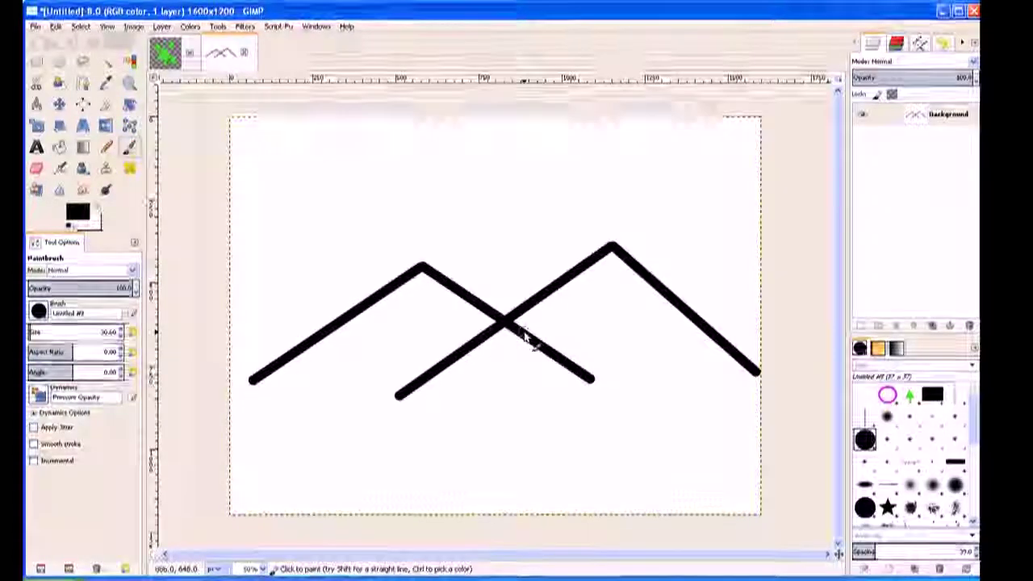
pyautogui.click(910, 398)
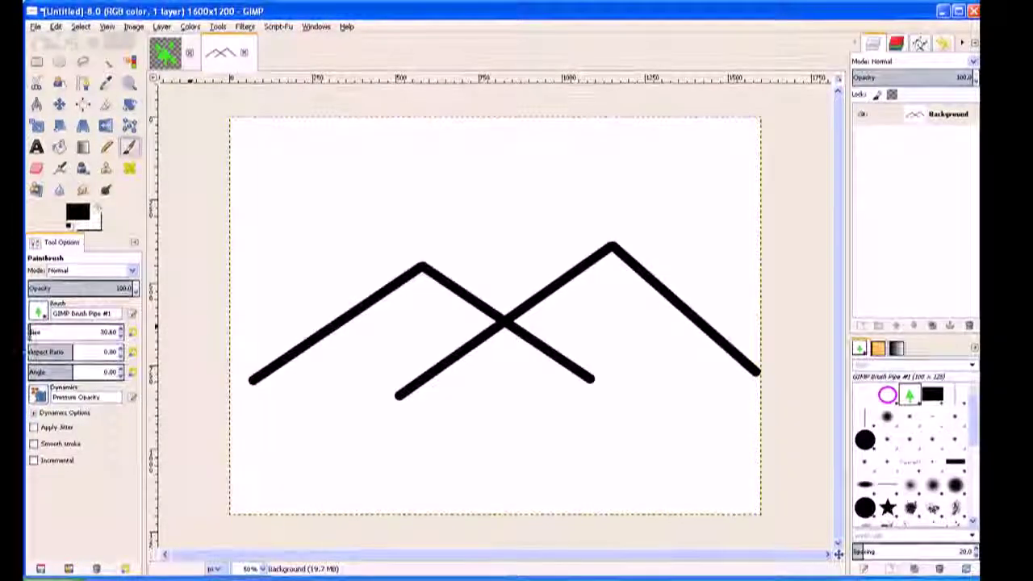
# Enlarge the tree brush, paint a test stroke, and undo it
pyautogui.moveTo(31, 333); pyautogui.dragTo(369, 282)
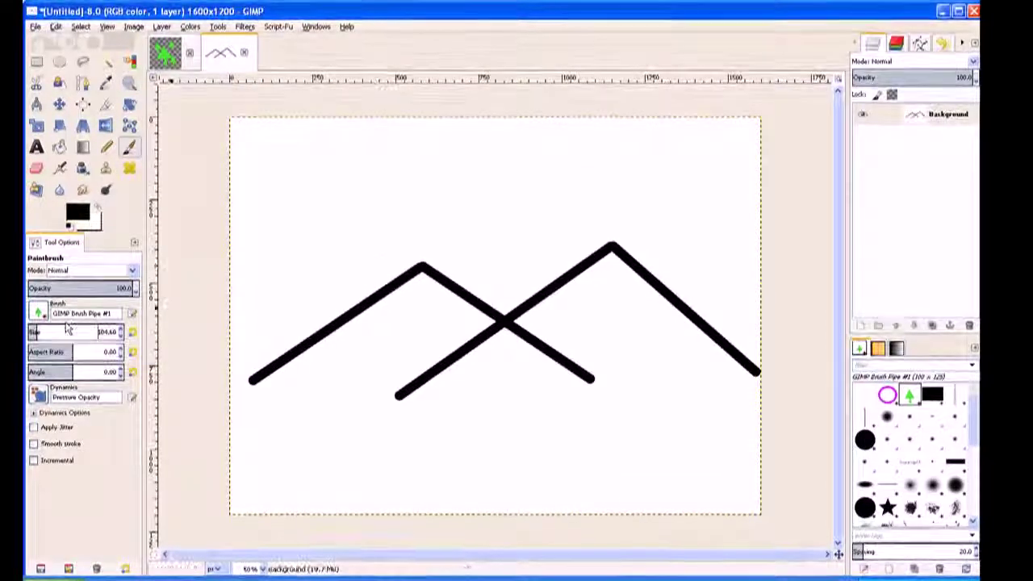
pyautogui.moveTo(282, 391)
pyautogui.mouseDown()
pyautogui.moveTo(363, 312)
pyautogui.moveTo(378, 269)
pyautogui.moveTo(453, 331)
pyautogui.moveTo(350, 360)
pyautogui.moveTo(518, 417)
pyautogui.moveTo(538, 327)
pyautogui.moveTo(575, 338)
pyautogui.mouseUp()
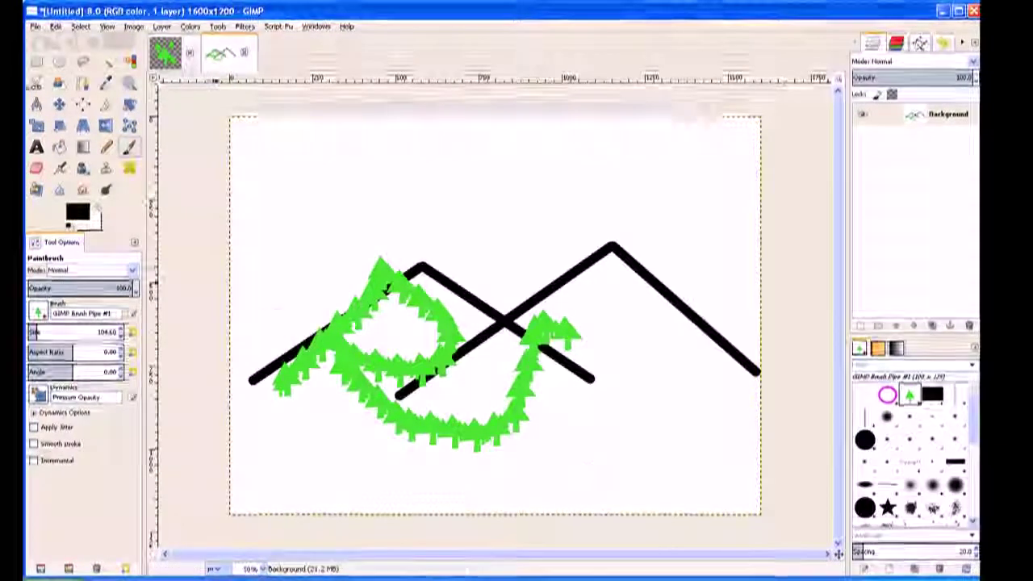
pyautogui.click(54, 27)
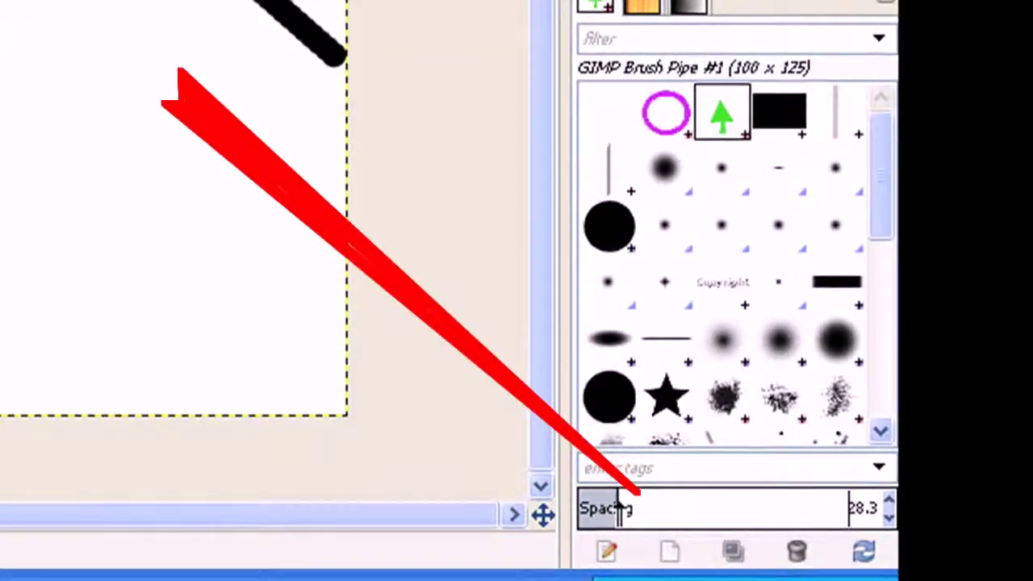
# Raise the brush spacing and paint tree strokes along both hills' slopes and the valley
pyautogui.click(889, 498)
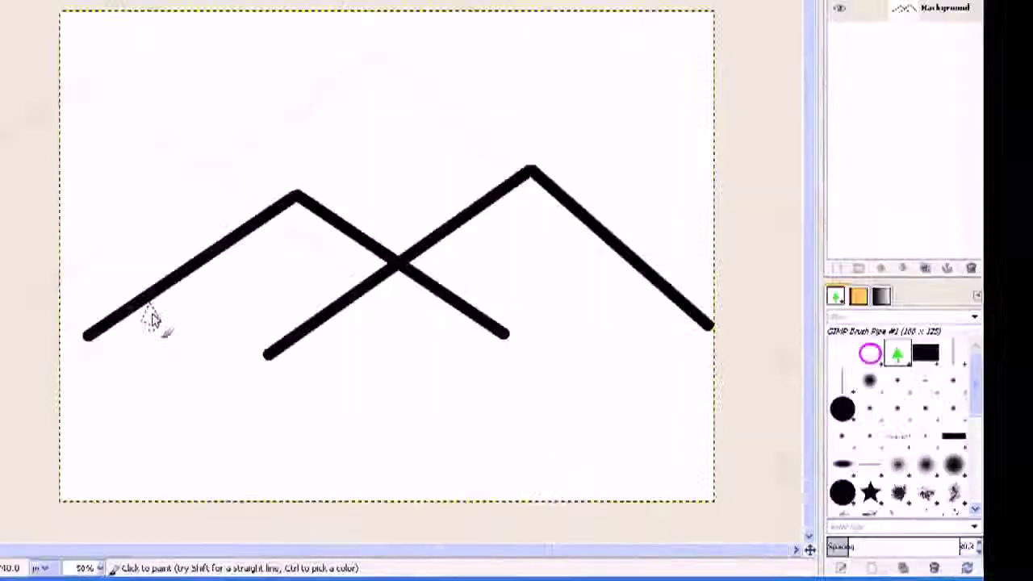
pyautogui.moveTo(307, 368)
pyautogui.mouseDown()
pyautogui.moveTo(433, 300)
pyautogui.moveTo(550, 339)
pyautogui.moveTo(655, 292)
pyautogui.moveTo(670, 347)
pyautogui.mouseUp()
pyautogui.moveTo(676, 392)
pyautogui.mouseDown()
pyautogui.moveTo(614, 338)
pyautogui.moveTo(567, 384)
pyautogui.mouseUp()
pyautogui.moveTo(483, 333)
pyautogui.mouseDown()
pyautogui.moveTo(477, 284)
pyautogui.moveTo(440, 258)
pyautogui.moveTo(377, 279)
pyautogui.moveTo(270, 376)
pyautogui.moveTo(341, 392)
pyautogui.mouseUp()
pyautogui.moveTo(670, 274)
pyautogui.mouseDown()
pyautogui.moveTo(619, 277)
pyautogui.moveTo(584, 247)
pyautogui.moveTo(554, 272)
pyautogui.moveTo(521, 278)
pyautogui.mouseUp()
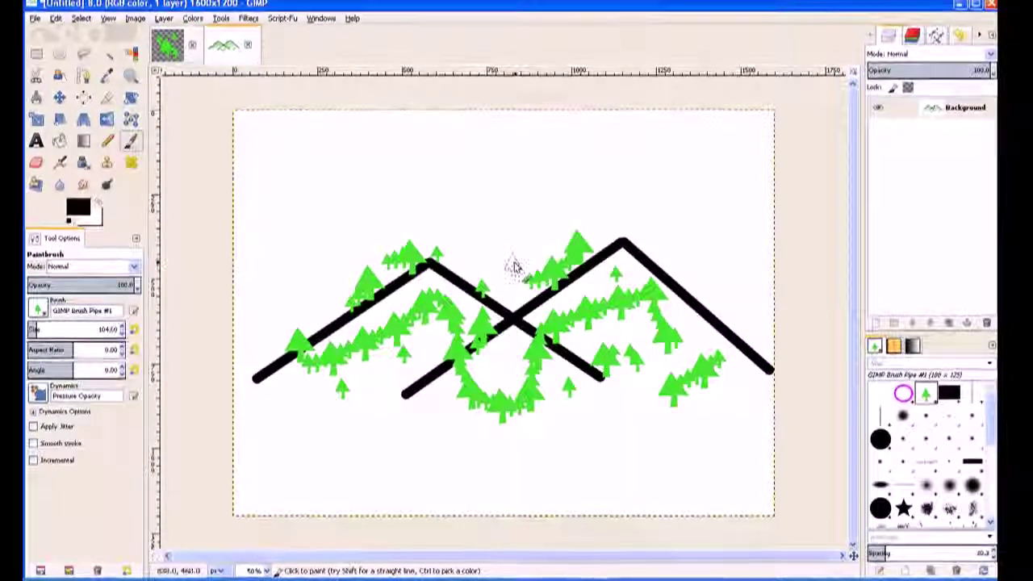
# Close the untitled hills painting without saving it
pyautogui.click(993, 5)
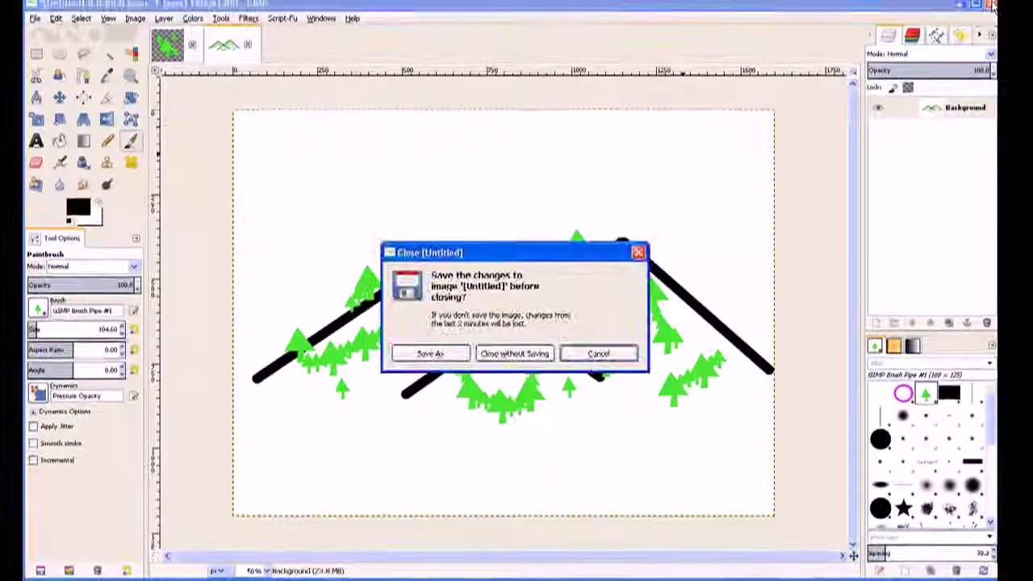
pyautogui.click(514, 353)
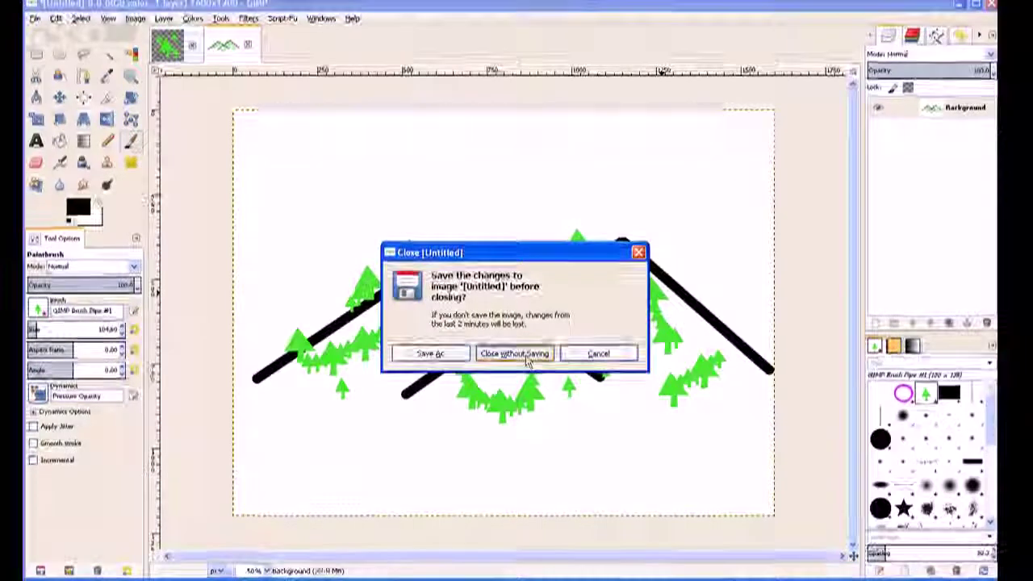